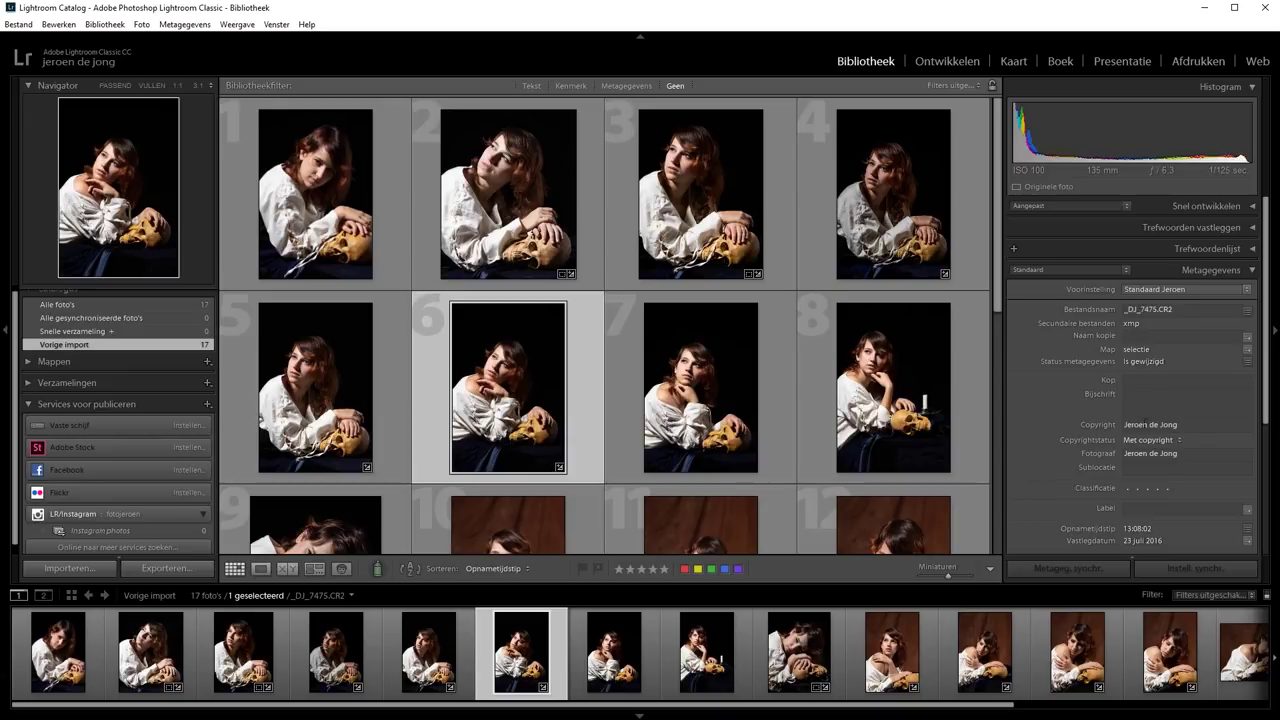
Step: Select the _DJ_7478.CR2 thumbnail in the Library grid
click(699, 393)
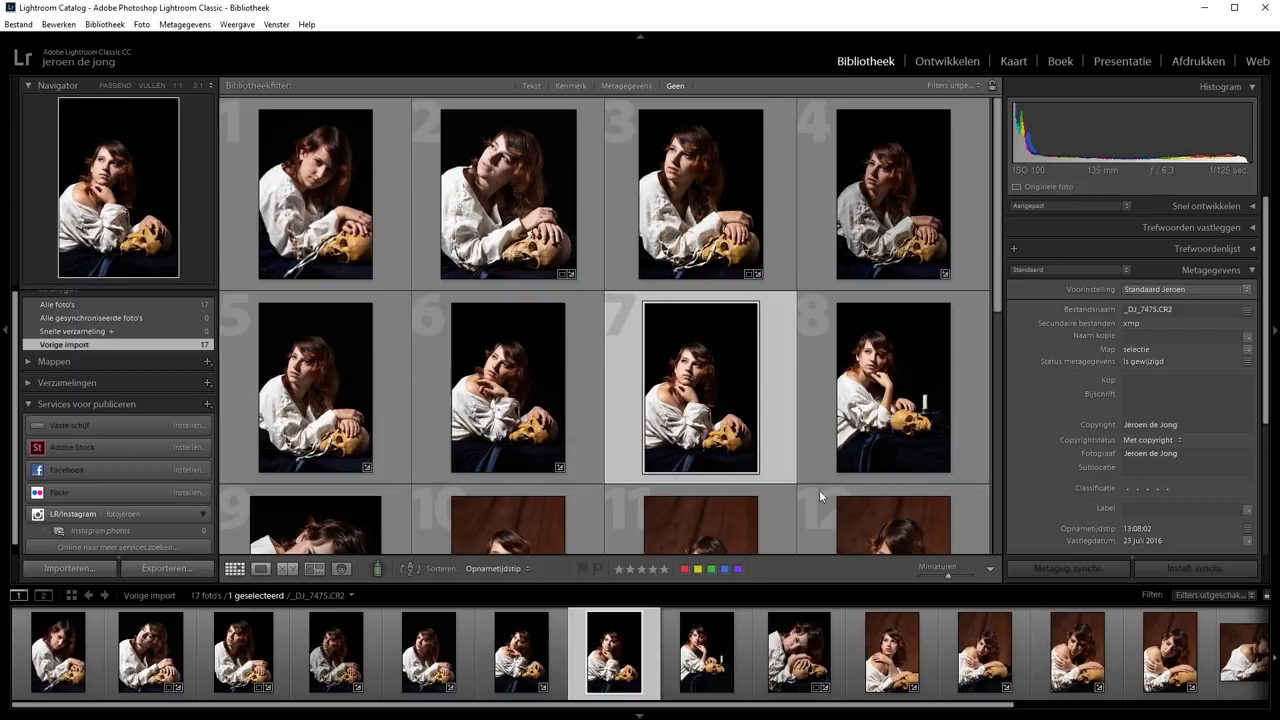
Step: In Develop, set Temperature 4439, Exposure +0.12, Highlights −24 and Shadows +39
click(946, 62)
drag(1139, 323, 1131, 323)
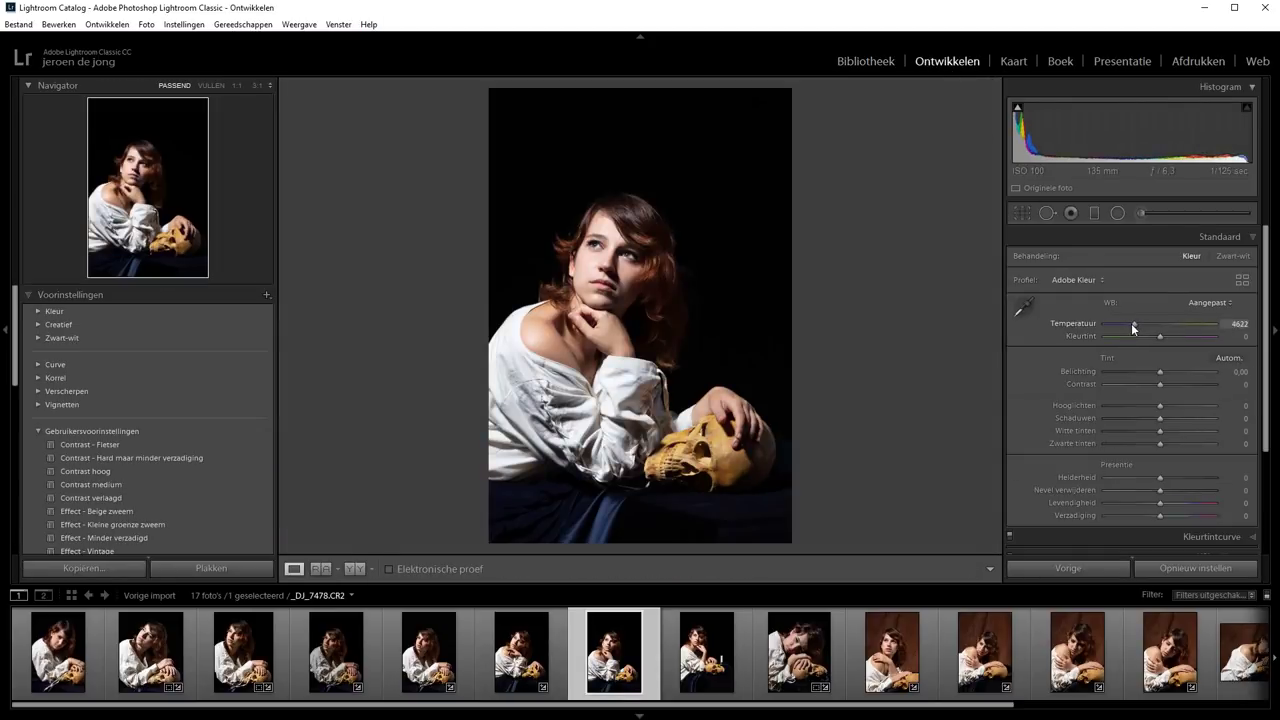
mouse_move(1160, 371)
mouse_down()
mouse_move(1142, 404)
mouse_move(1183, 418)
mouse_up()
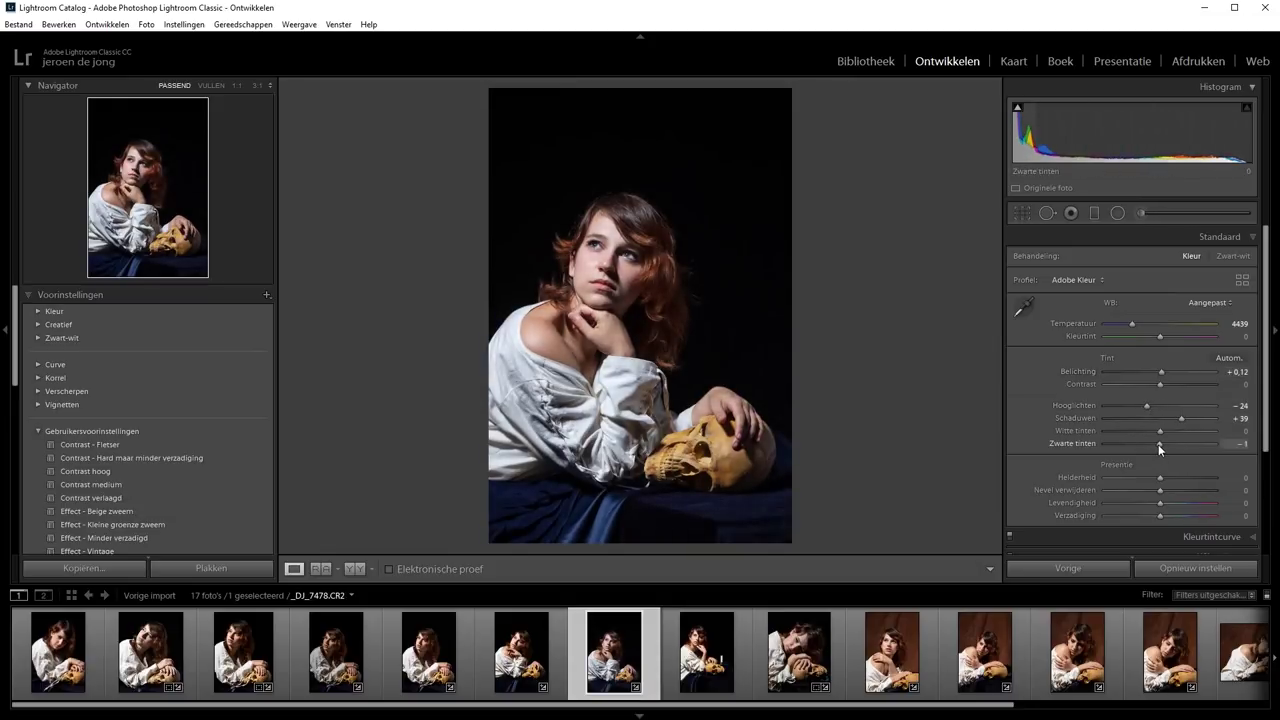
Step: Crop empty space off the top with an unlocked ratio, then raise Clarity to +51
click(1021, 213)
click(1244, 260)
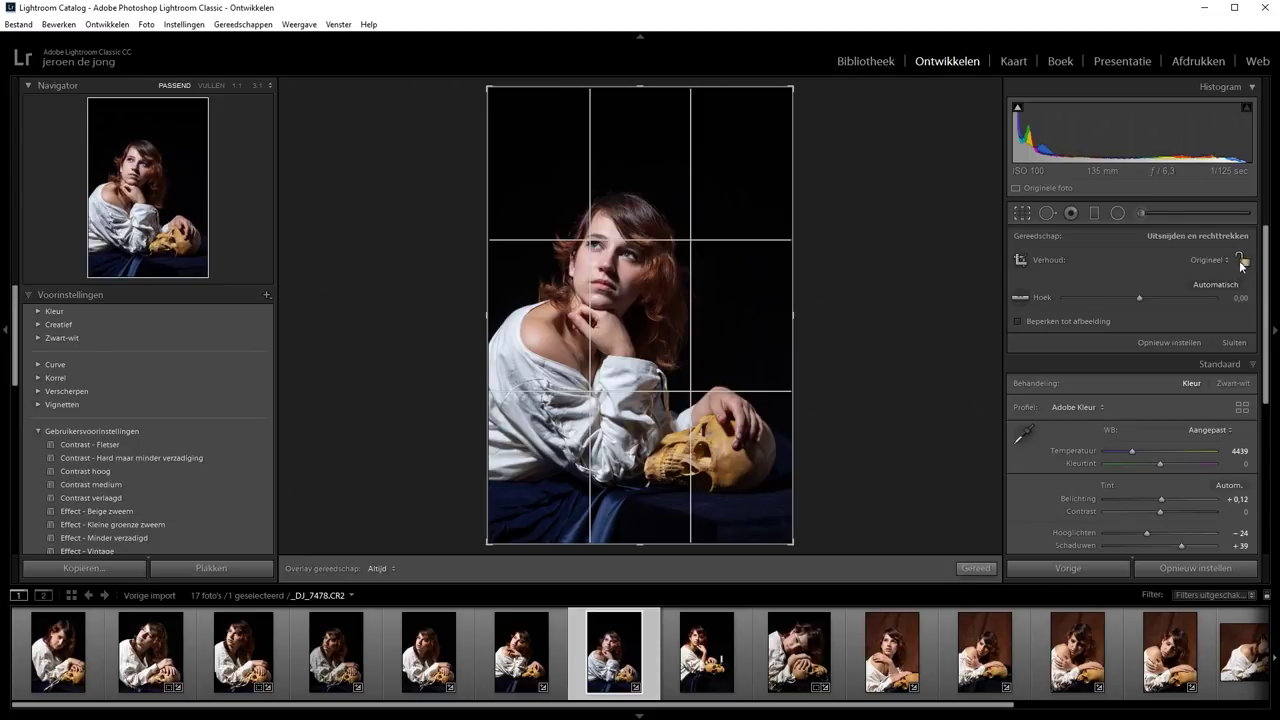
drag(640, 87, 640, 121)
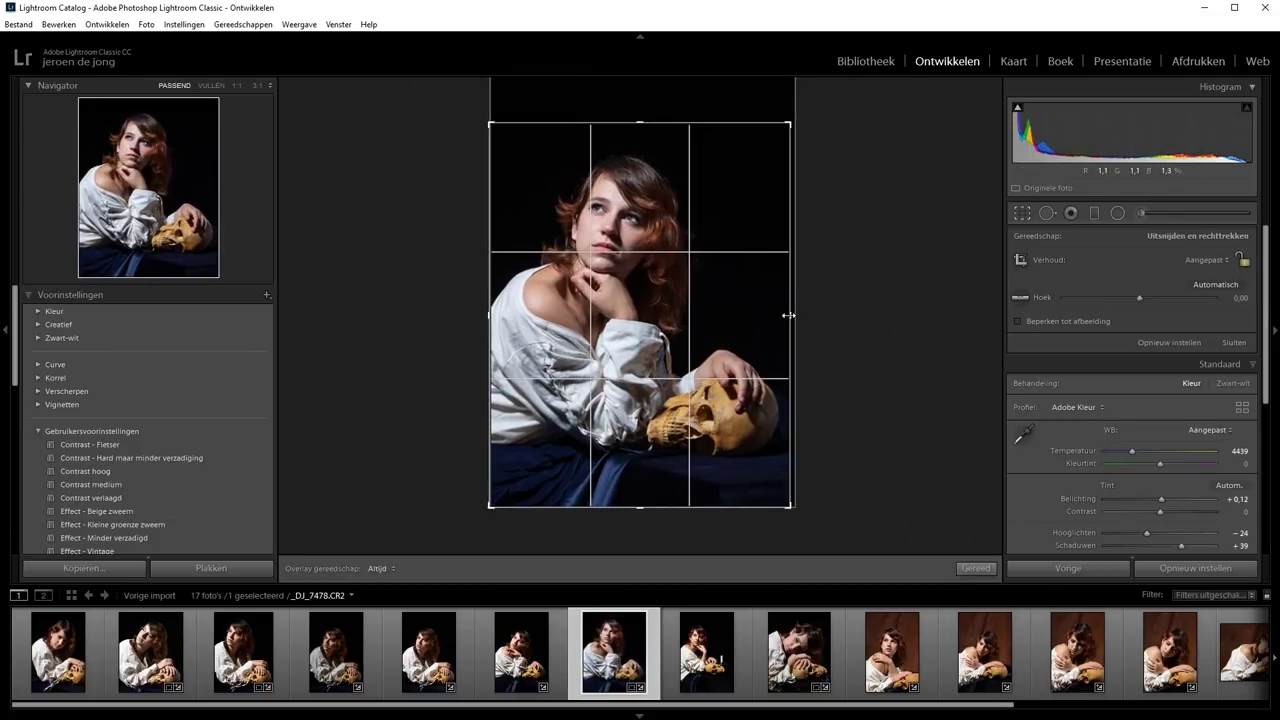
key(Return)
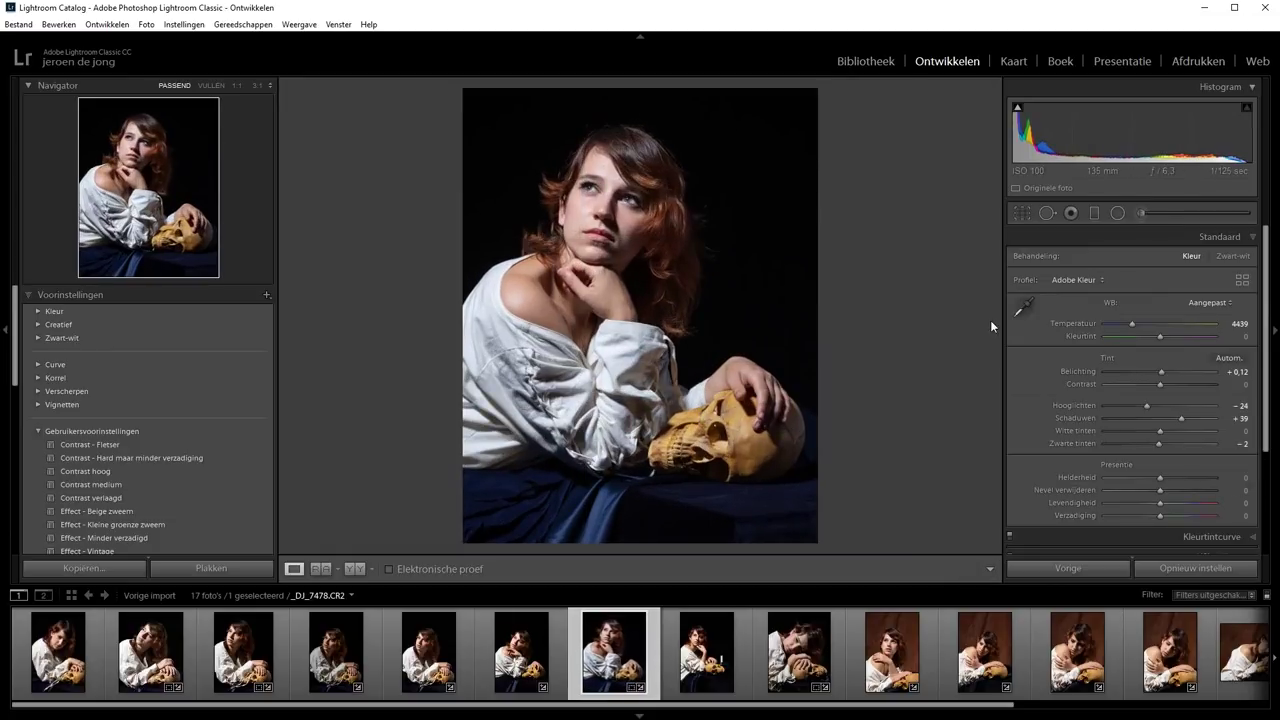
drag(1160, 477, 1188, 477)
Step: Set the Basic panel's Saturation slider to −46 and Clarity to +49
click(1132, 516)
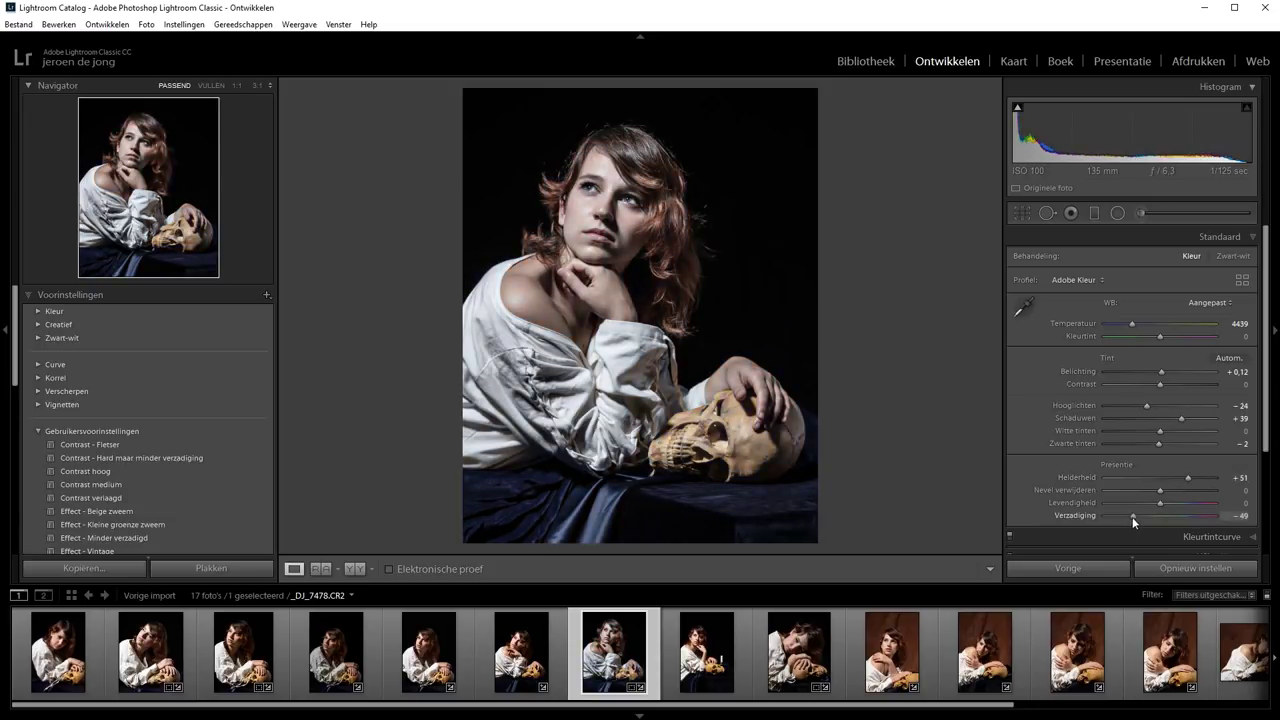
drag(1130, 516, 1134, 516)
click(1182, 476)
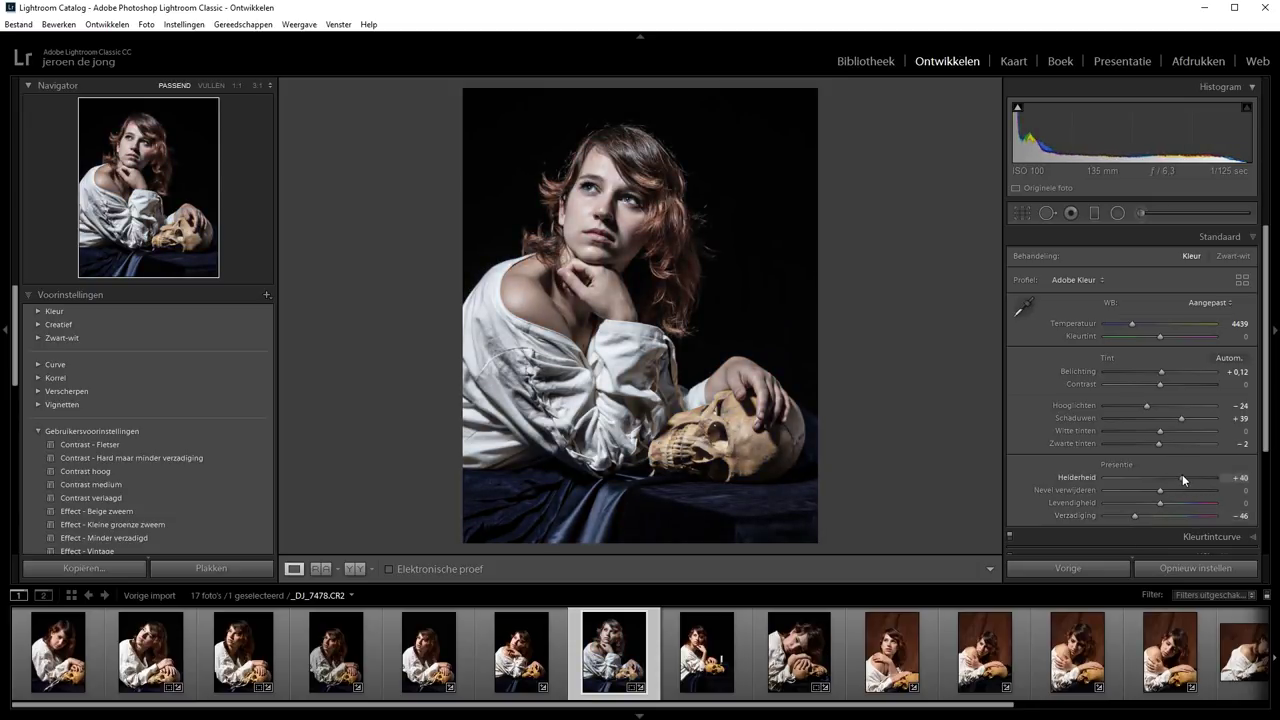
drag(1182, 478, 1187, 478)
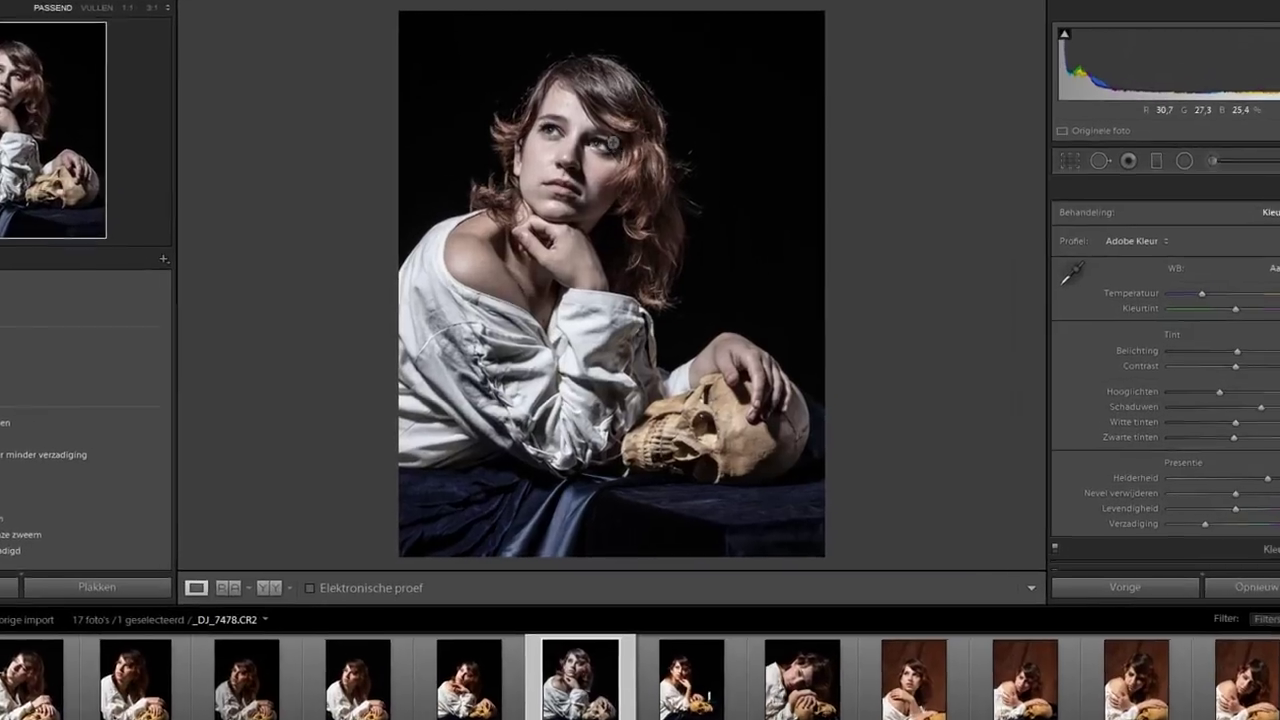
Step: Open _DJ_7478 in Photoshop via Bewerken in > Openen als slim object in Photoshop
right_click(634, 195)
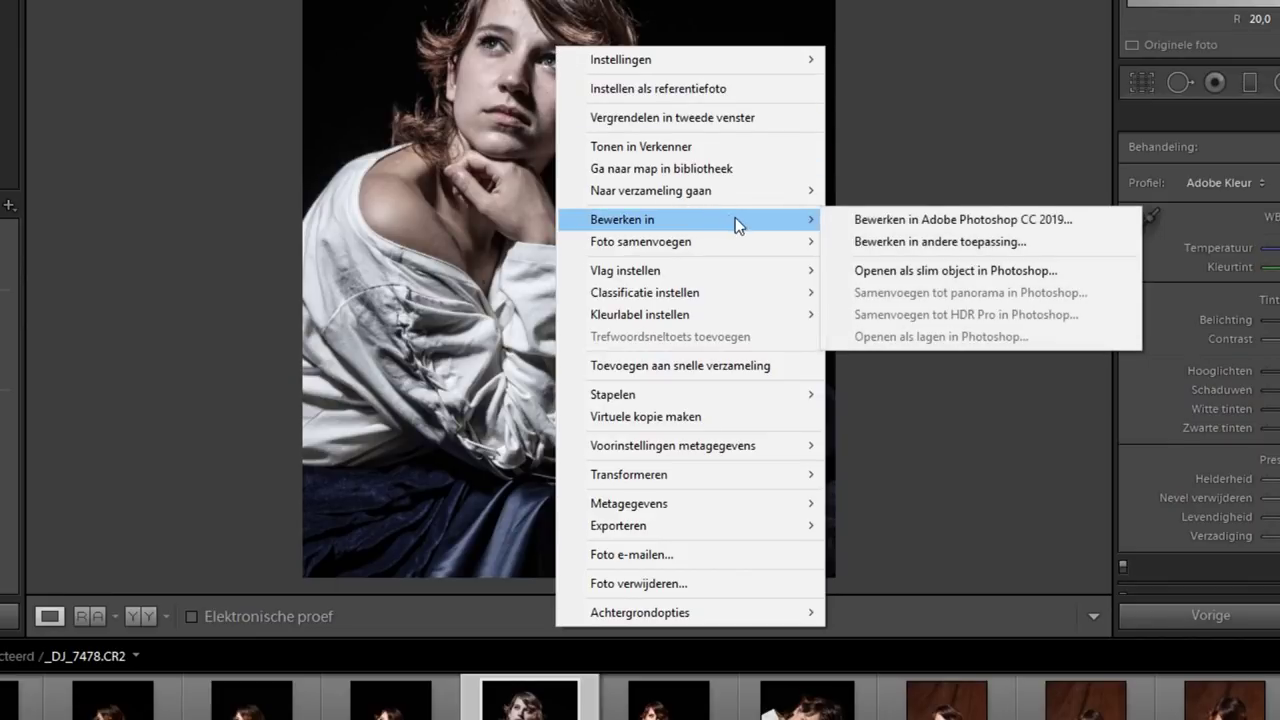
mouse_move(622, 219)
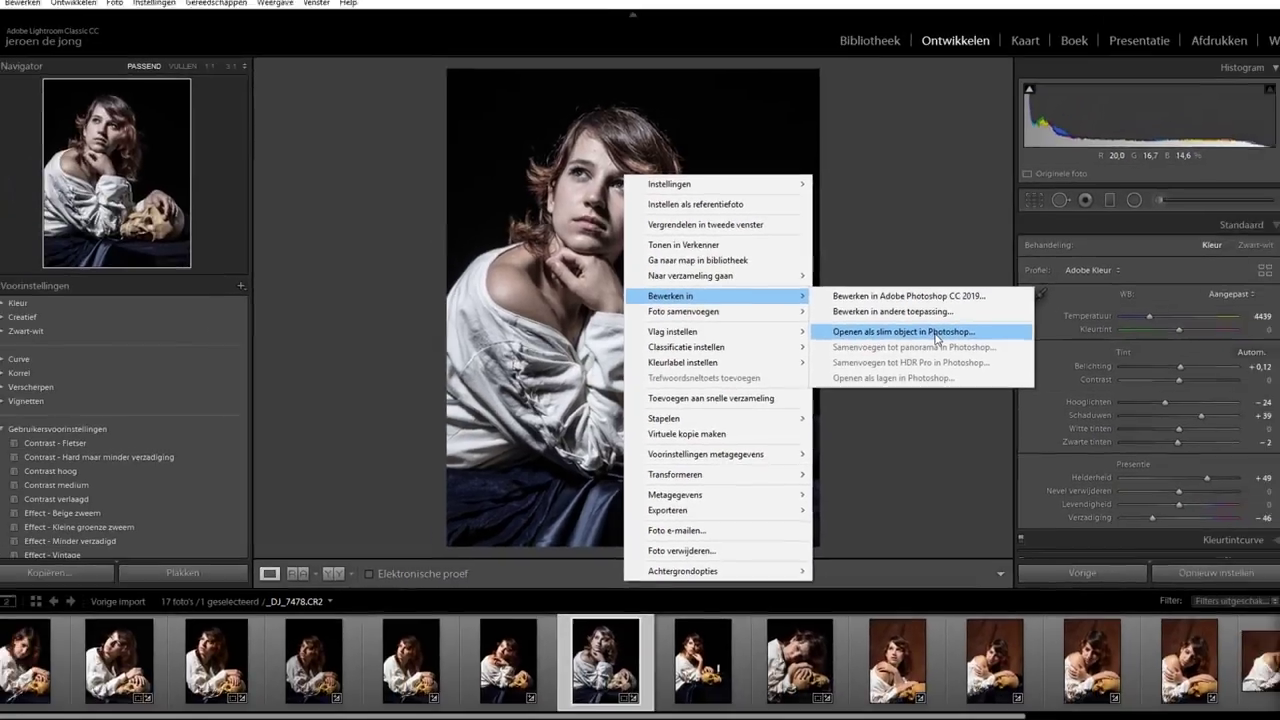
click(881, 362)
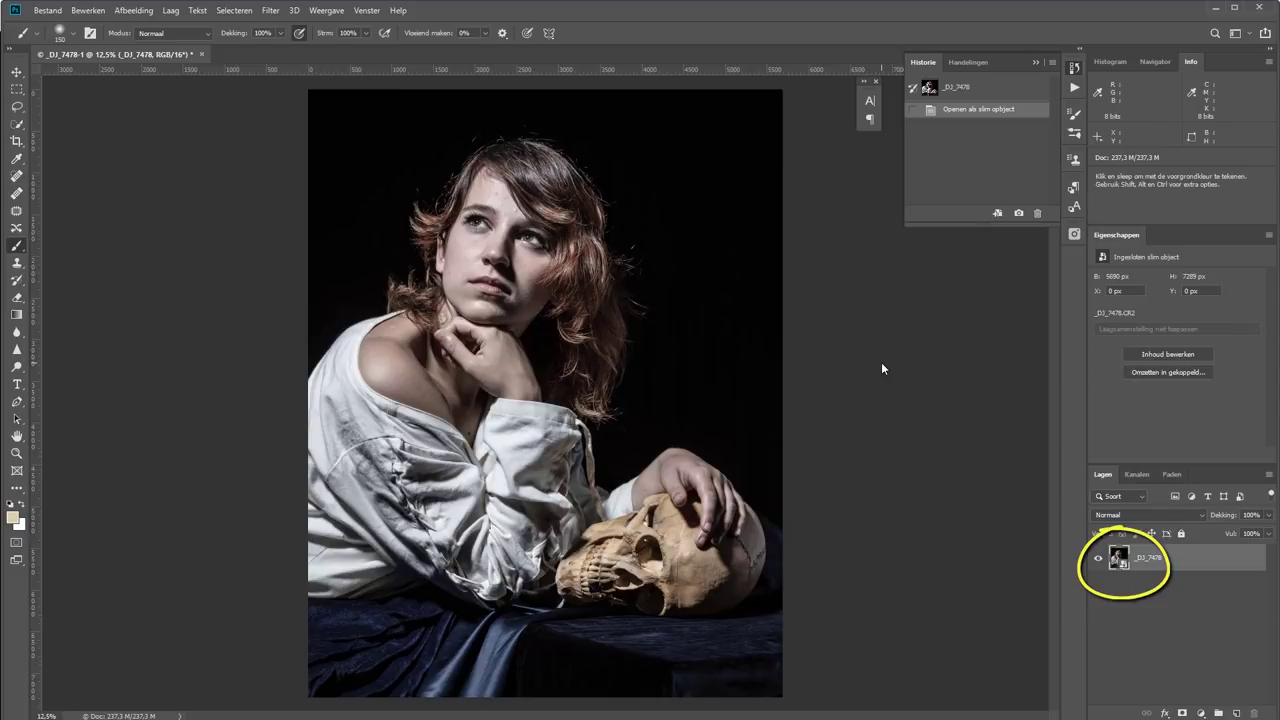
Step: In the smart object's Camera Raw settings, set Clarity to +20 and Saturation to −15, and apply
double_click(1120, 566)
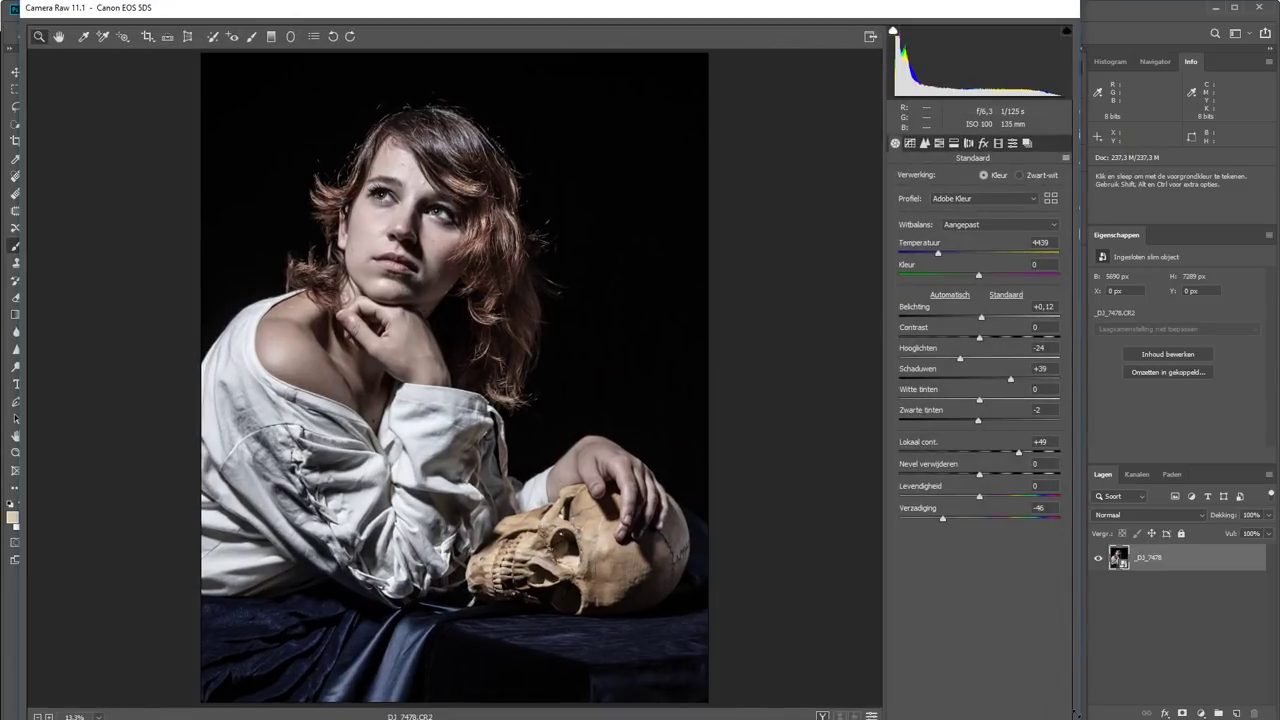
drag(1082, 706, 1112, 704)
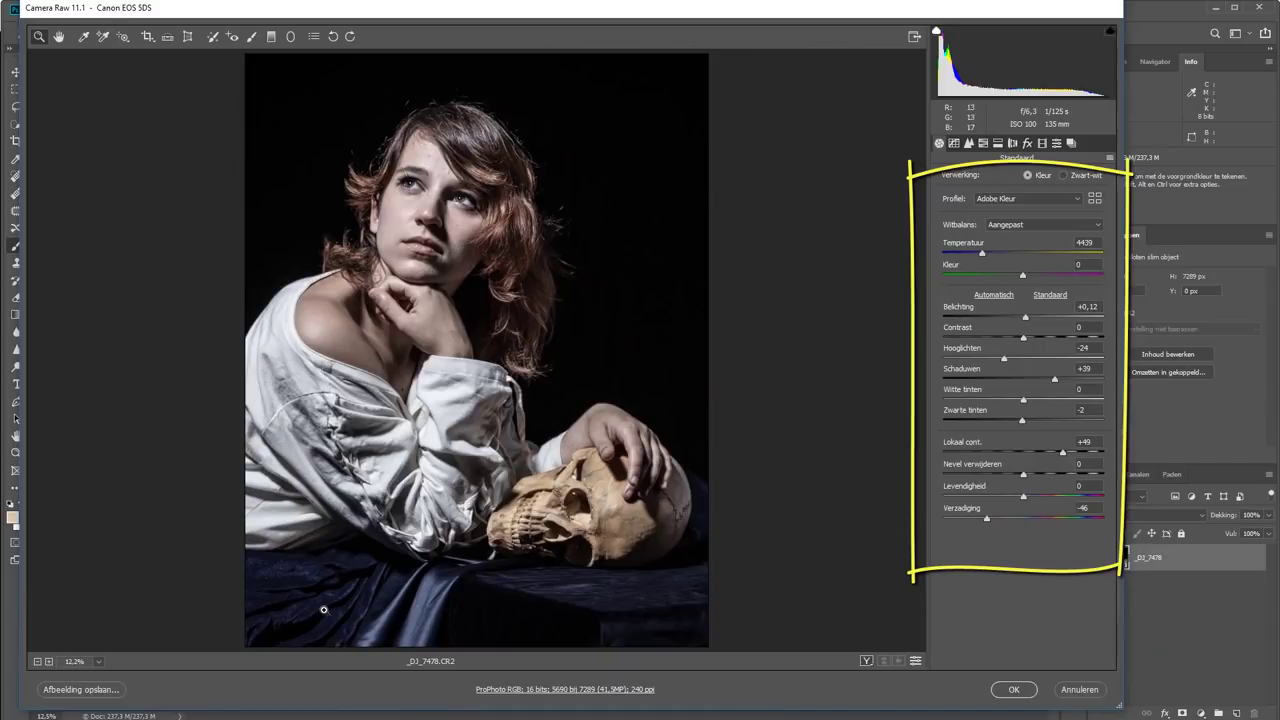
click(310, 700)
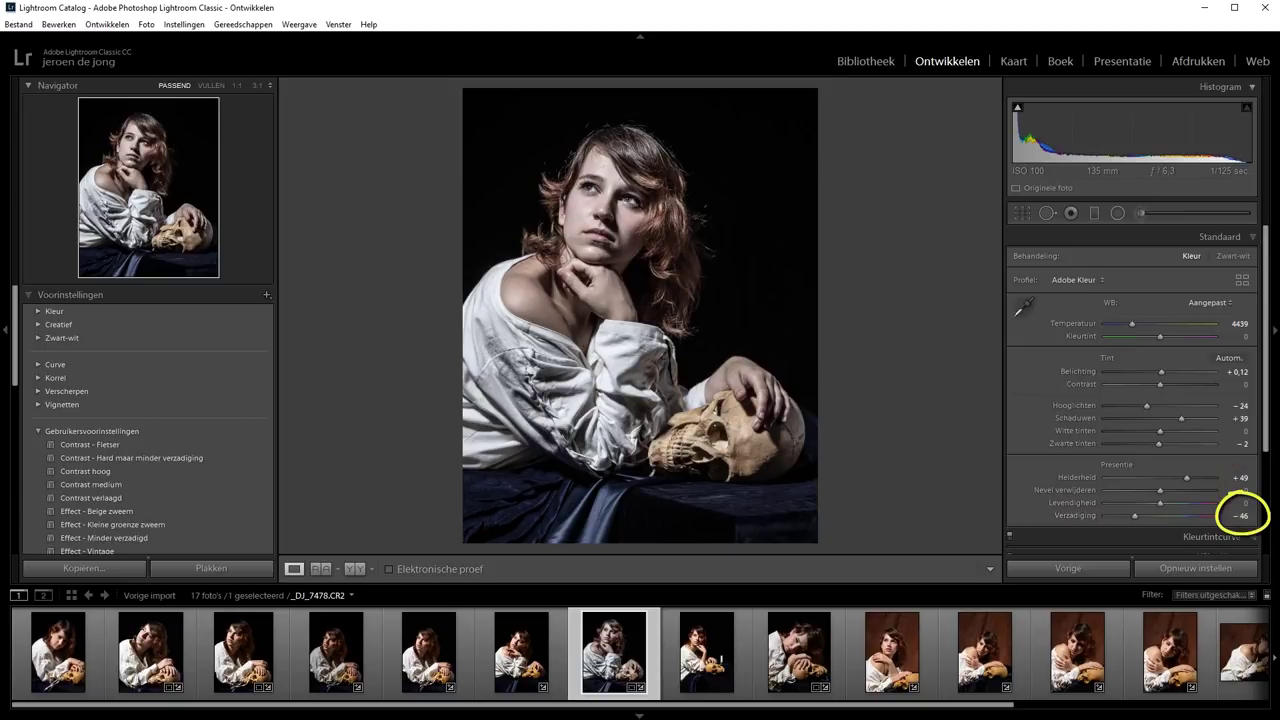
key(alt+Tab)
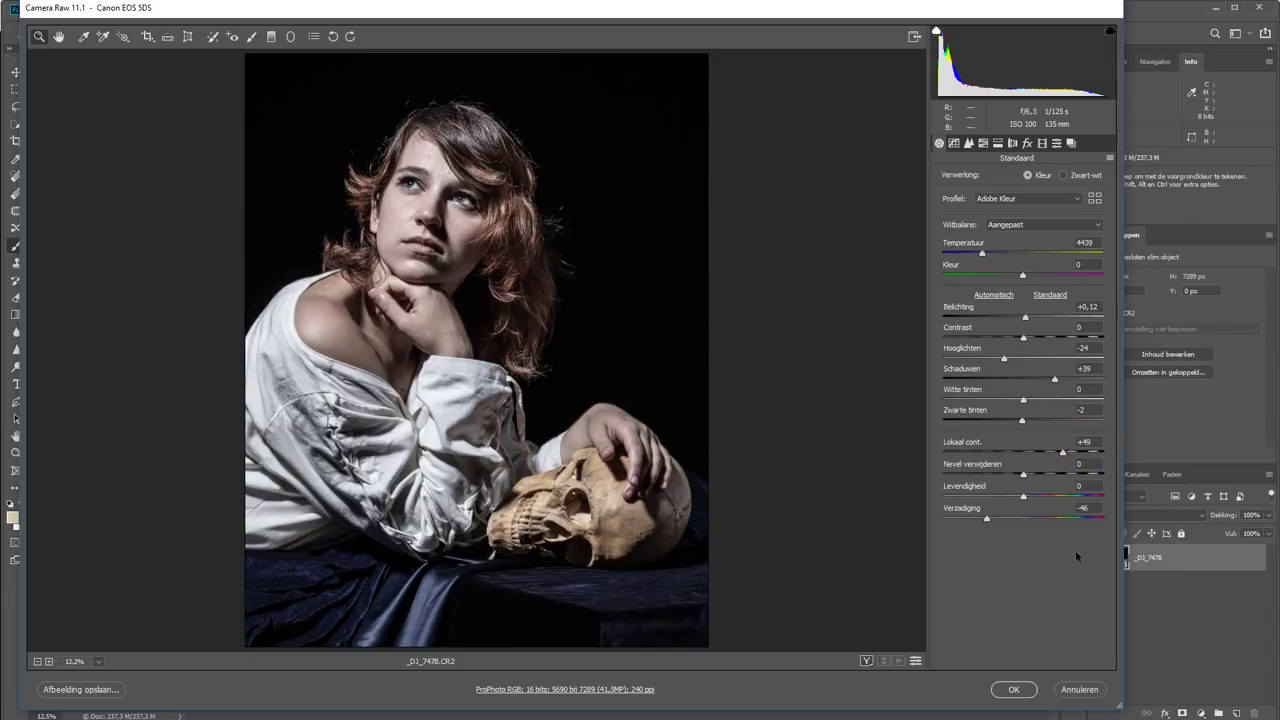
click(1040, 452)
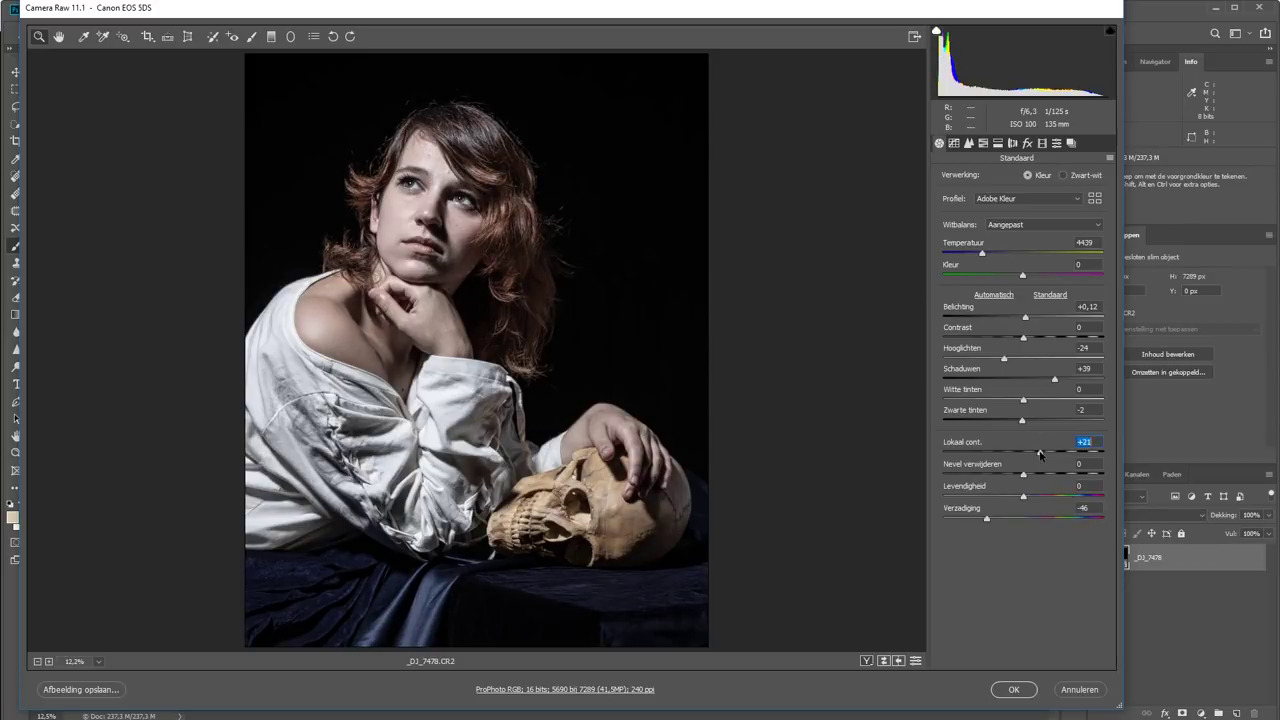
click(1008, 518)
click(1010, 690)
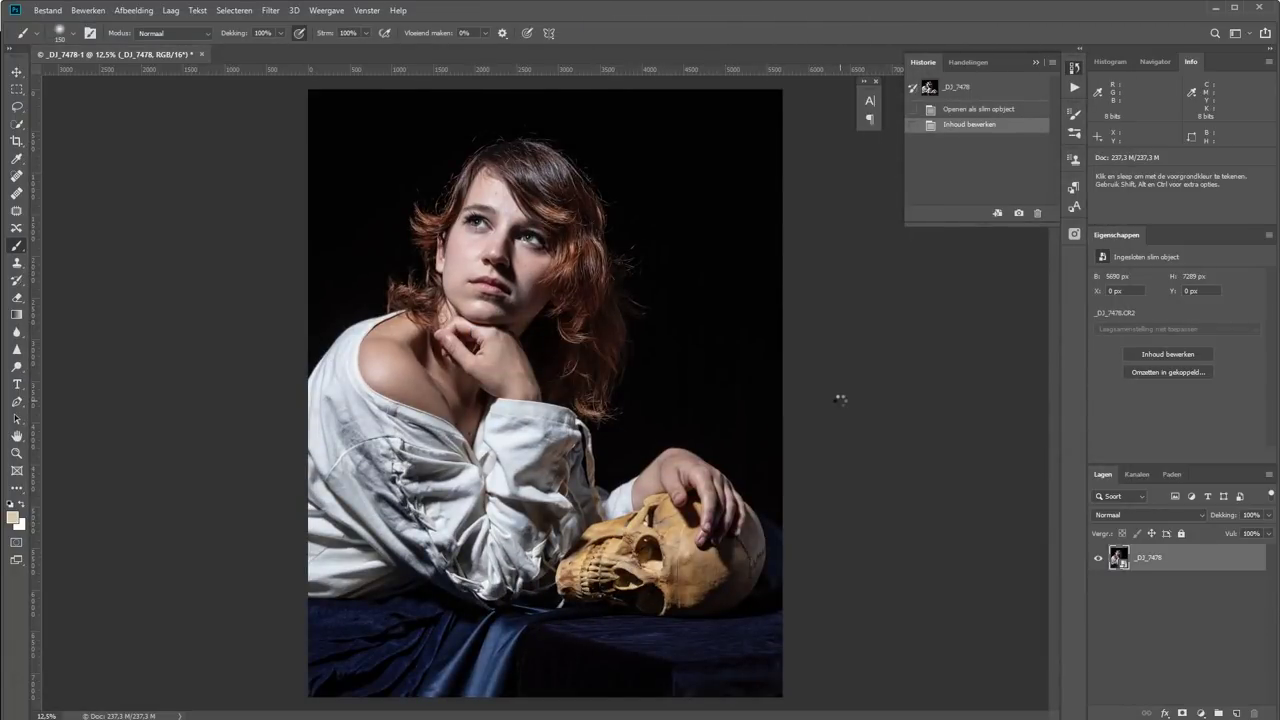
Step: Add a Hue/Saturation layer setting the skull's Yellows saturation to −100, then toggle its visibility
click(1201, 713)
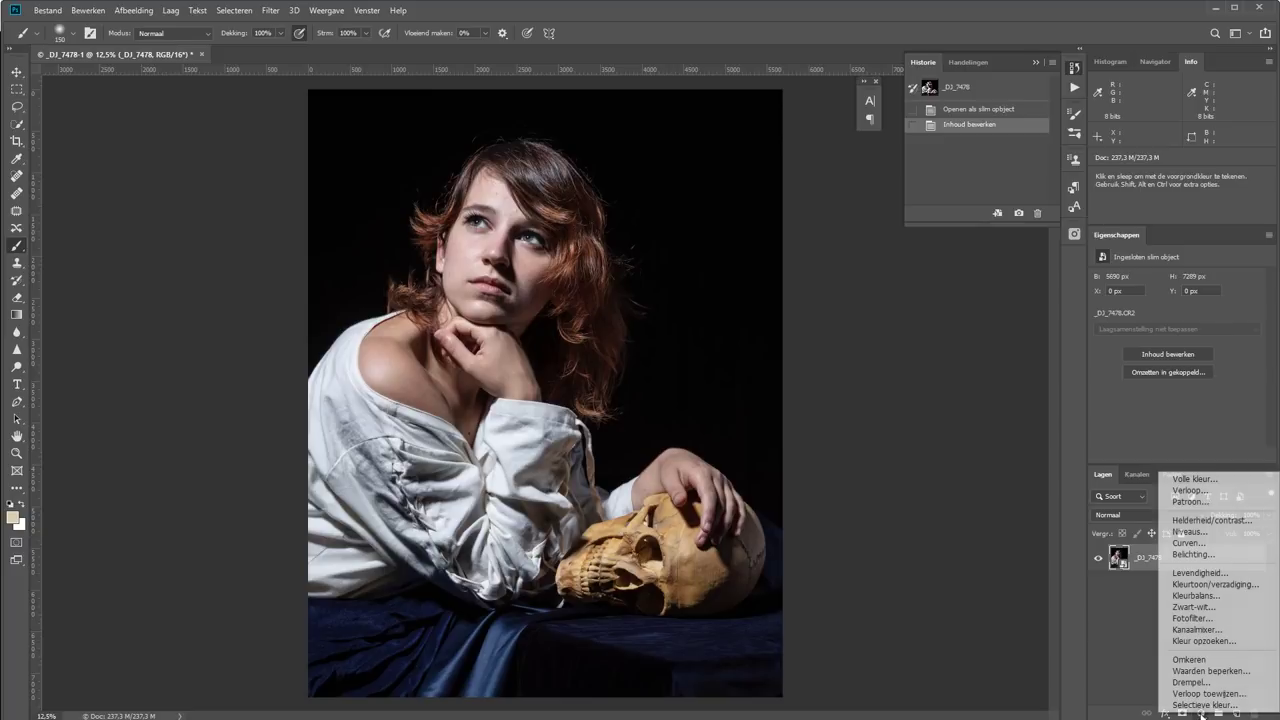
click(1203, 584)
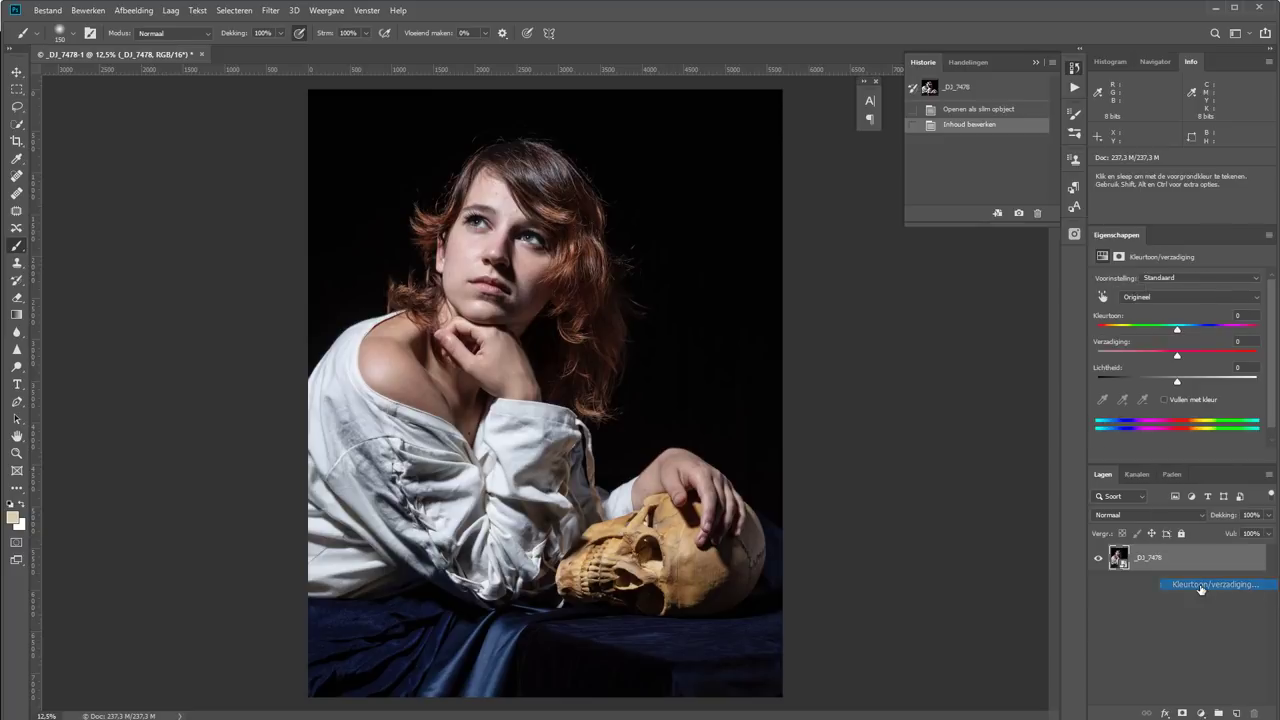
click(1103, 296)
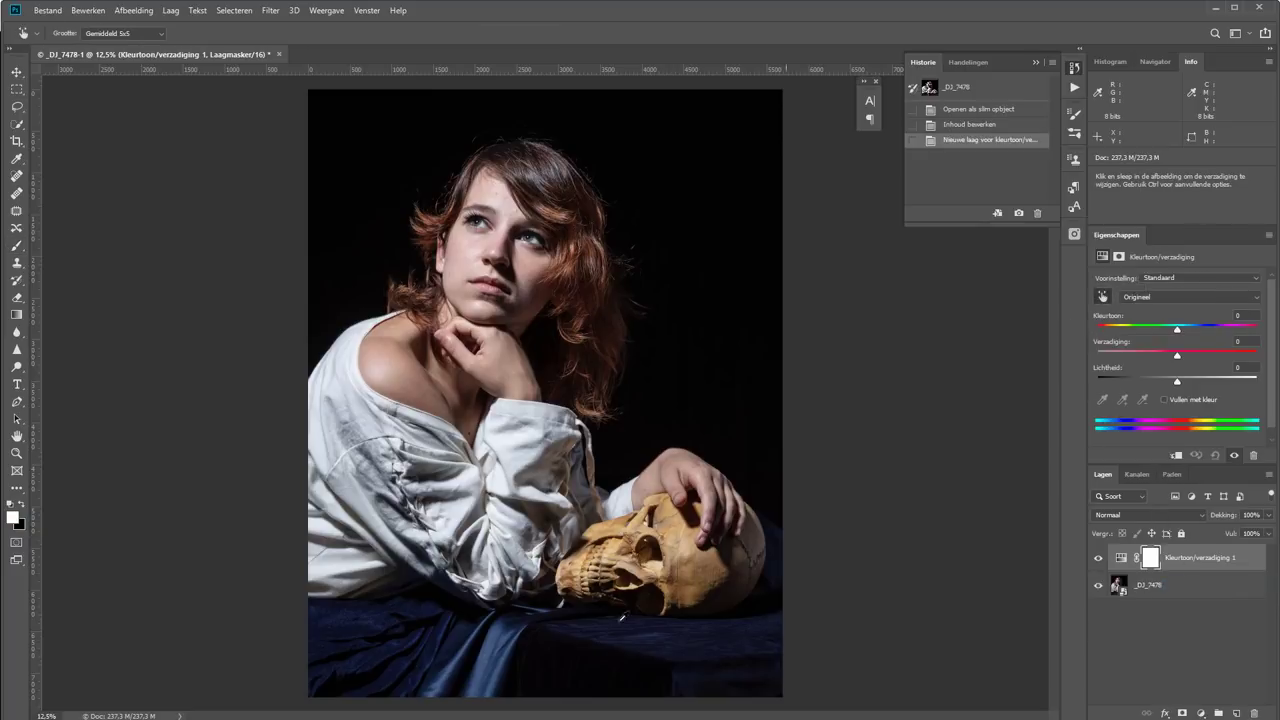
click(697, 552)
drag(1166, 356, 1097, 357)
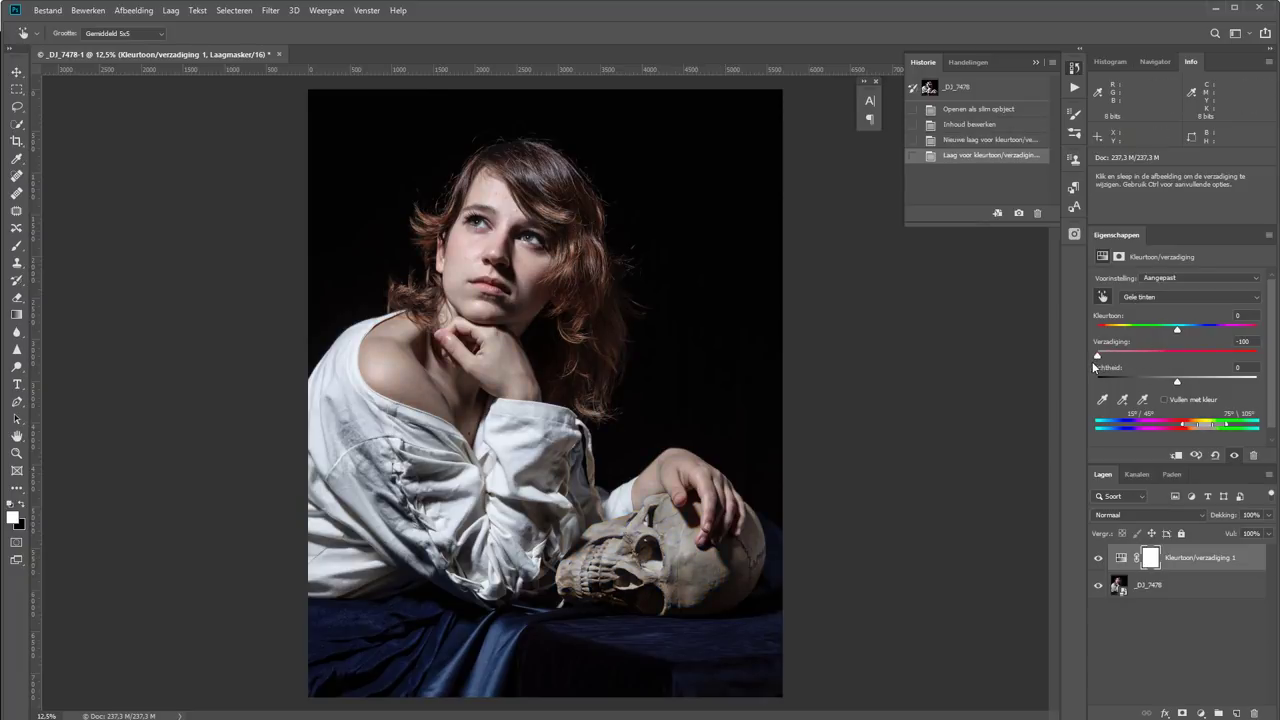
drag(1199, 426, 1197, 428)
click(1098, 559)
click(1098, 559)
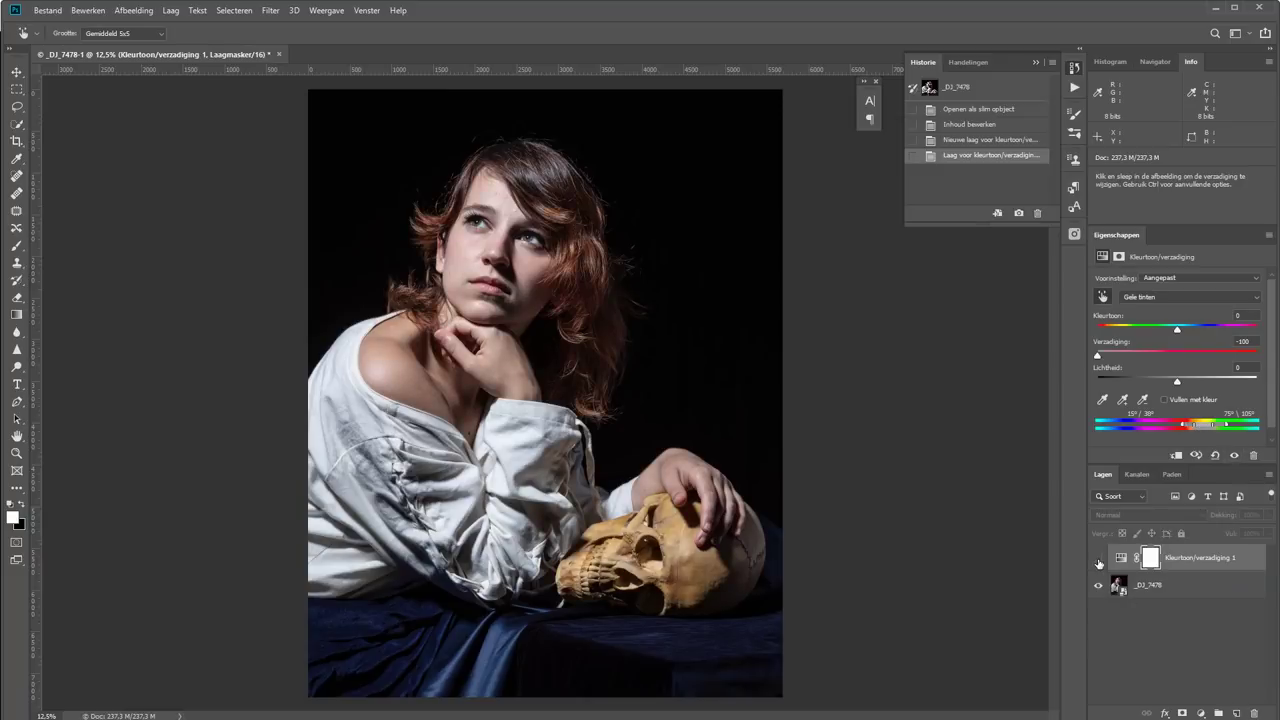
click(1098, 559)
Step: Invert the Hue/Saturation mask and paint white over the skull to confine the desaturation
click(1145, 560)
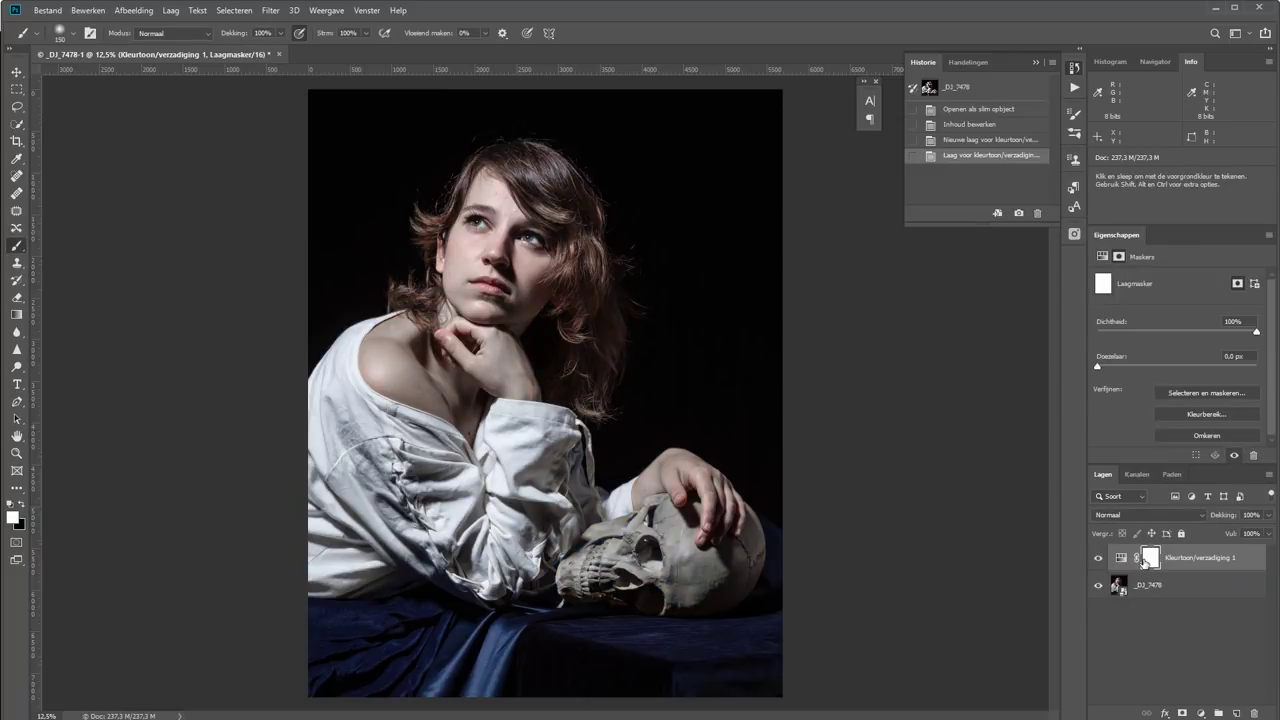
key(ctrl+i)
key(z)
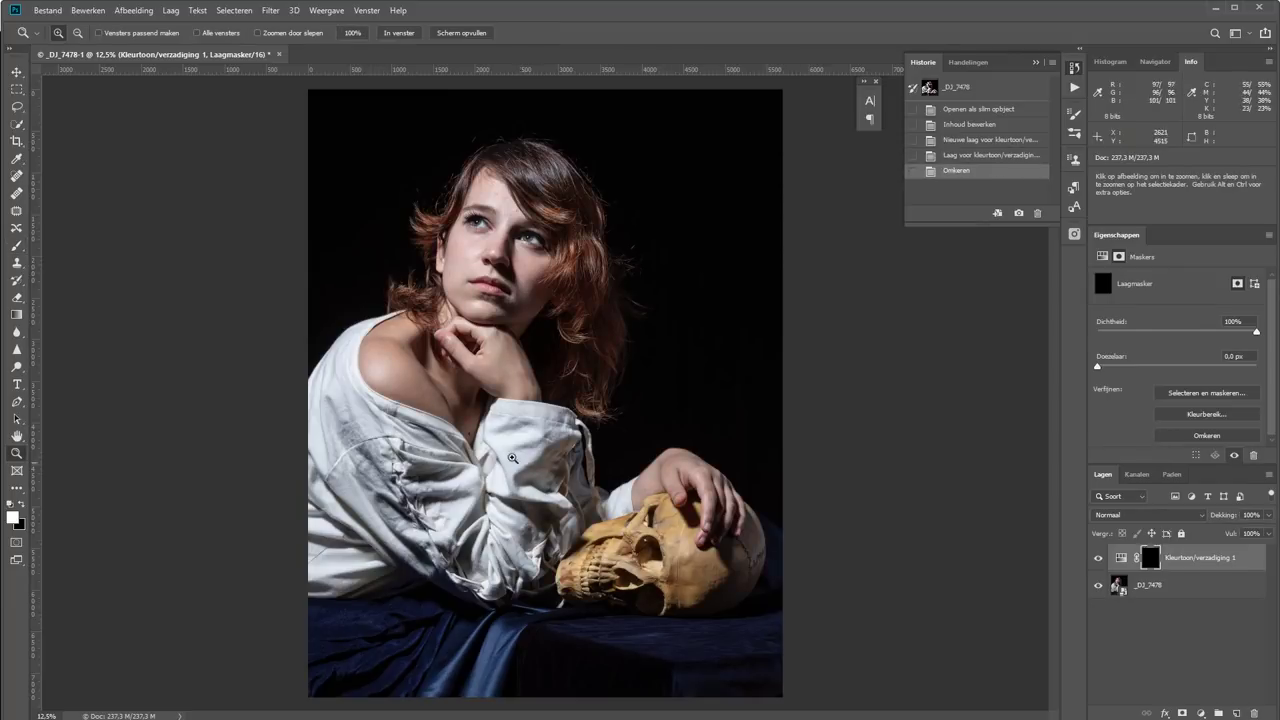
drag(511, 454, 776, 639)
key(b)
mouse_move(710, 530)
mouse_down()
mouse_move(500, 330)
mouse_move(768, 402)
mouse_move(563, 220)
mouse_move(380, 330)
mouse_up()
drag(565, 240, 605, 290)
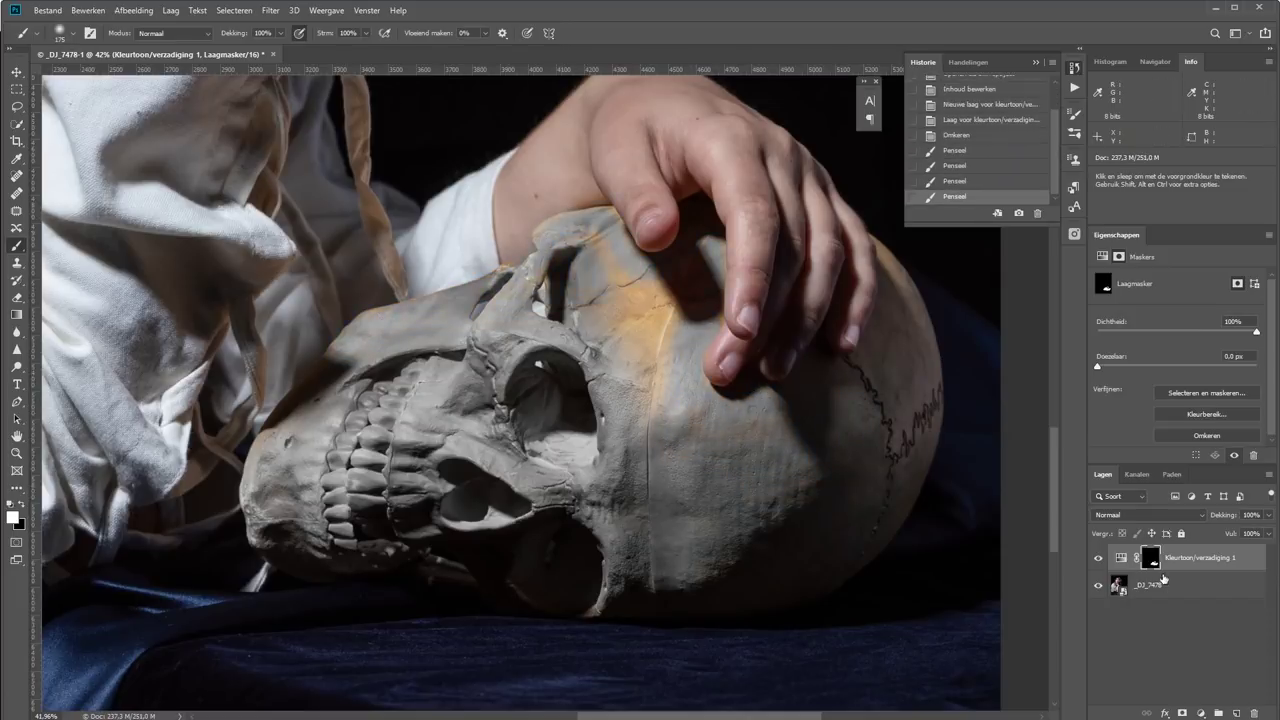
key(alt+backslash)
mouse_move(574, 234)
mouse_down()
mouse_move(646, 303)
mouse_move(691, 423)
mouse_move(790, 412)
mouse_up()
key(alt+backslash)
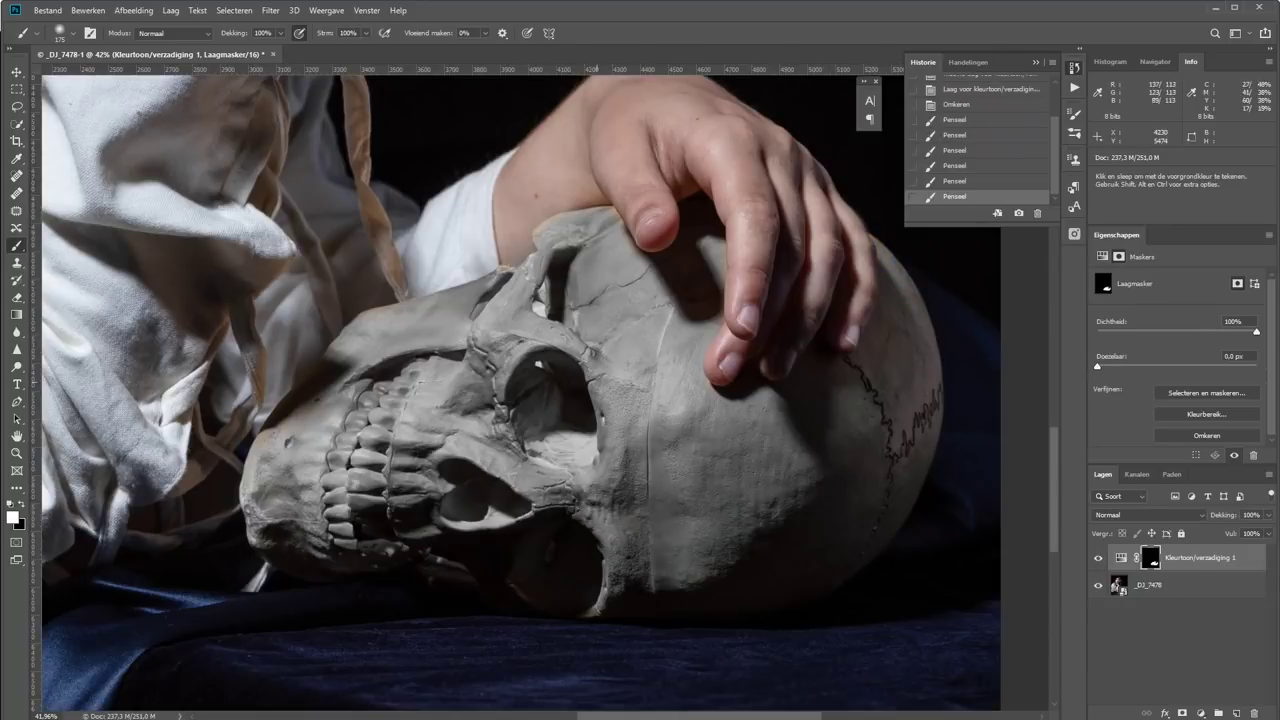
Step: Fit the photo on screen and lower the Hue/Saturation layer's opacity to 69%
key(ctrl+0)
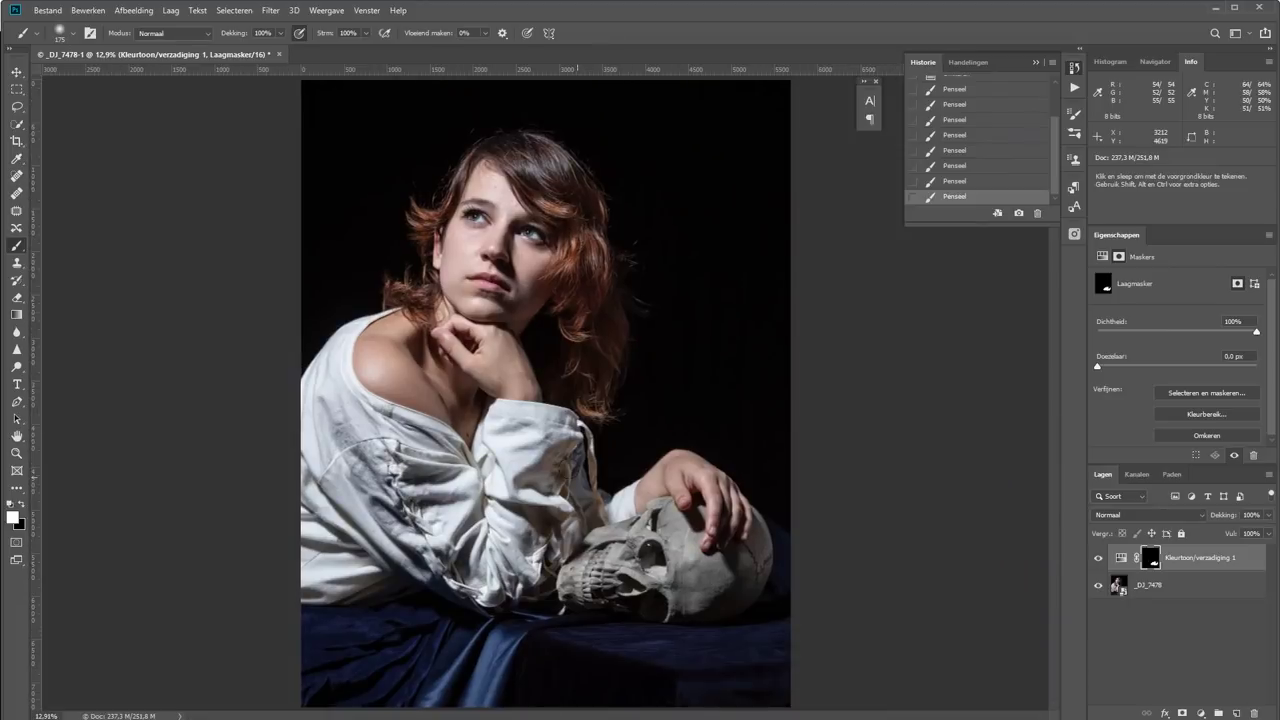
click(1098, 558)
click(1098, 558)
drag(1221, 521, 1207, 516)
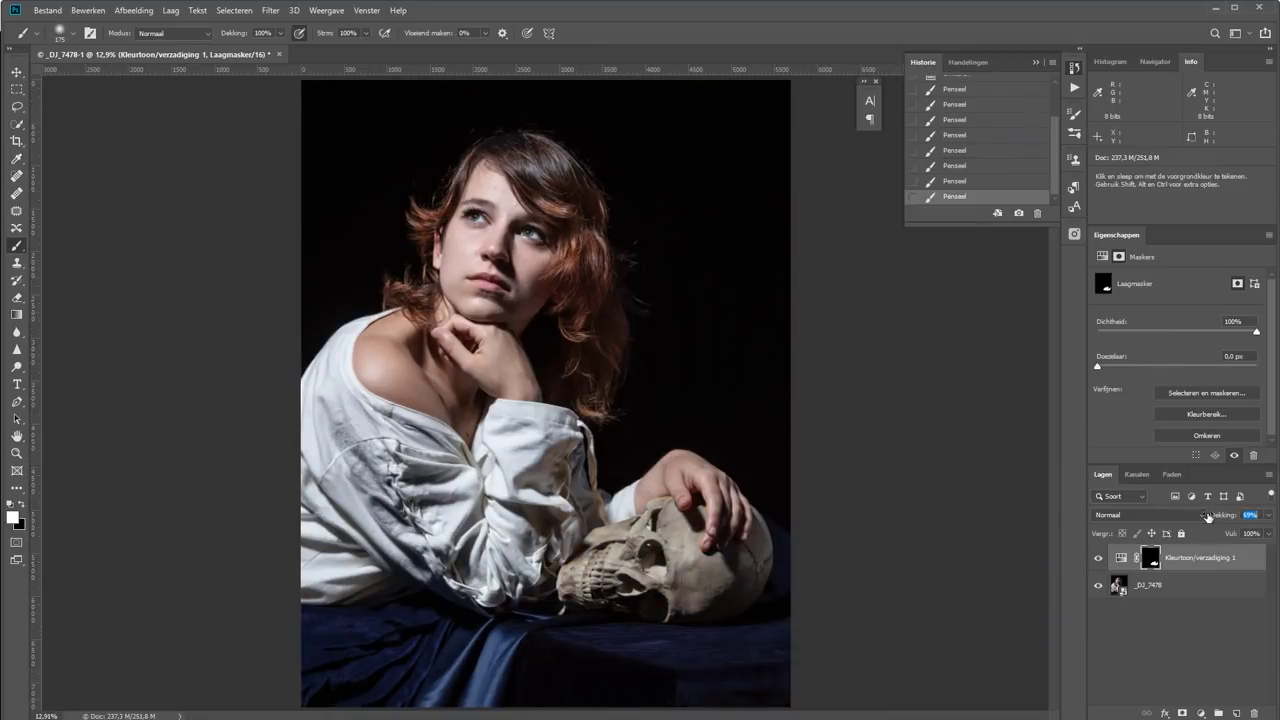
Step: Add a Curves layer with an S-shaped contrast curve, blended as Lichtsterkte
click(1201, 713)
click(1180, 487)
drag(1150, 416, 1150, 423)
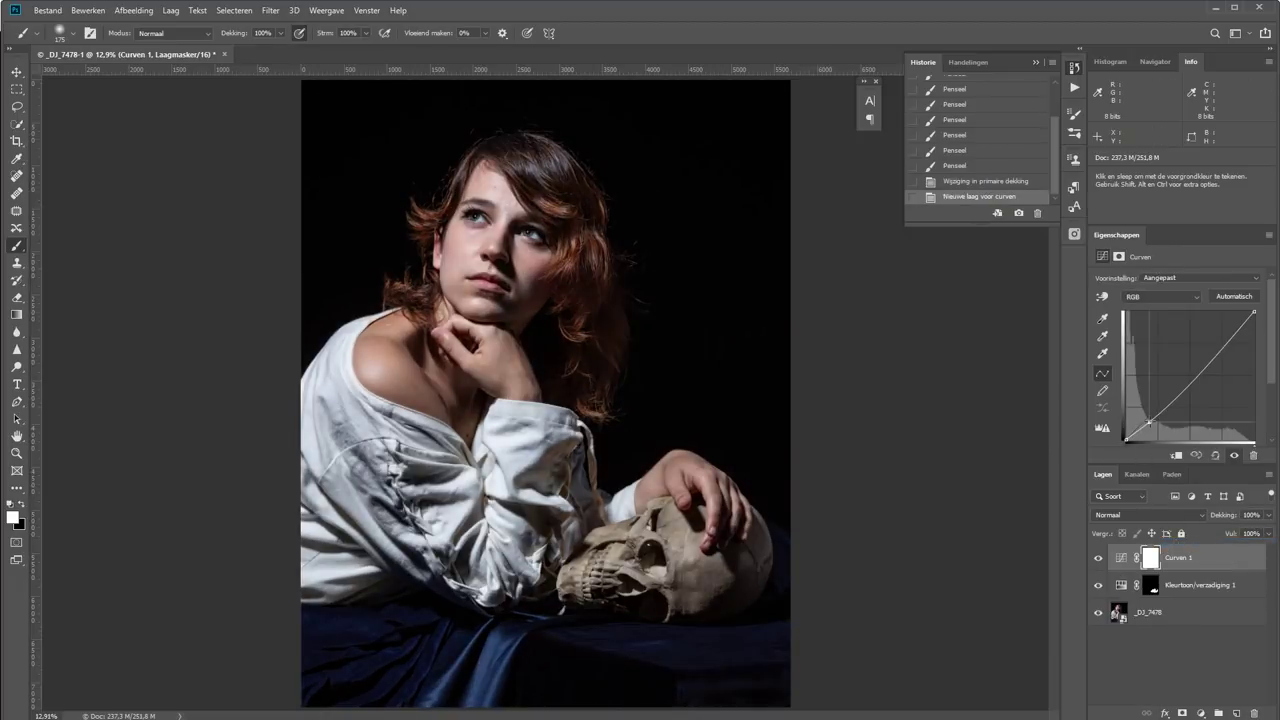
drag(1217, 351, 1217, 340)
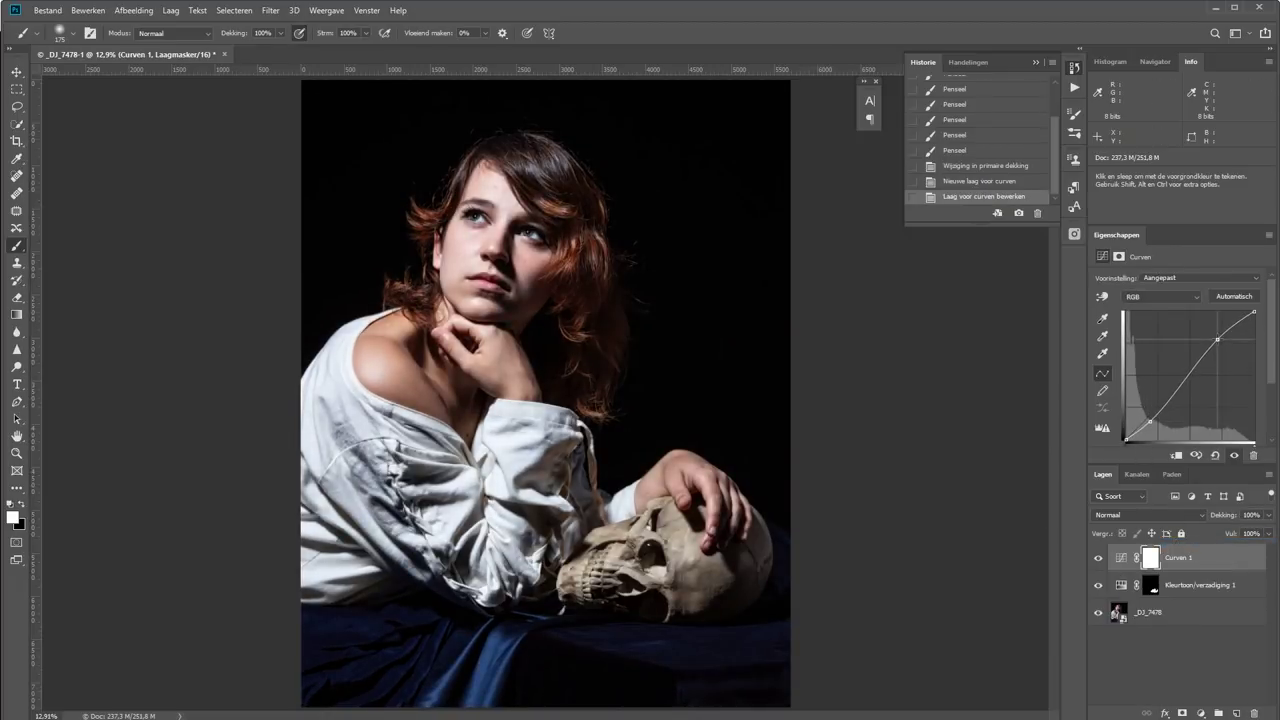
click(1154, 514)
click(1140, 700)
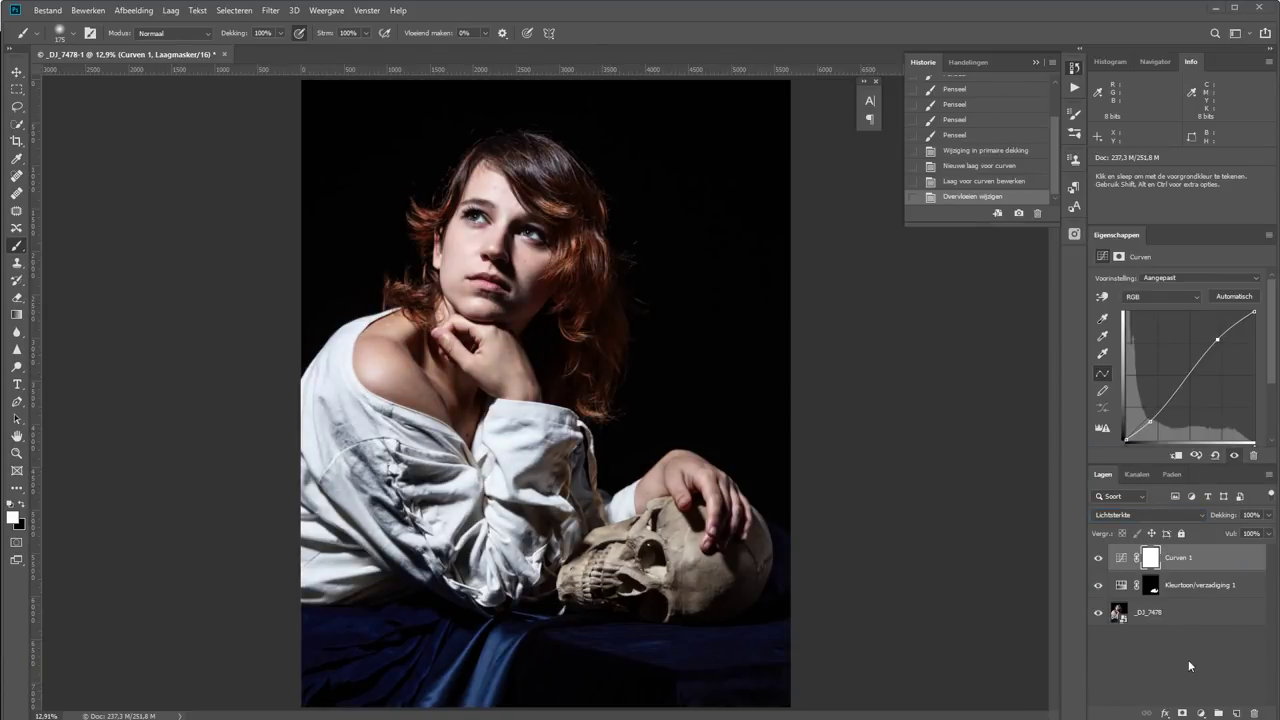
Step: Add a second, darkening Curves layer and draw a radial gradient on its mask
click(1198, 713)
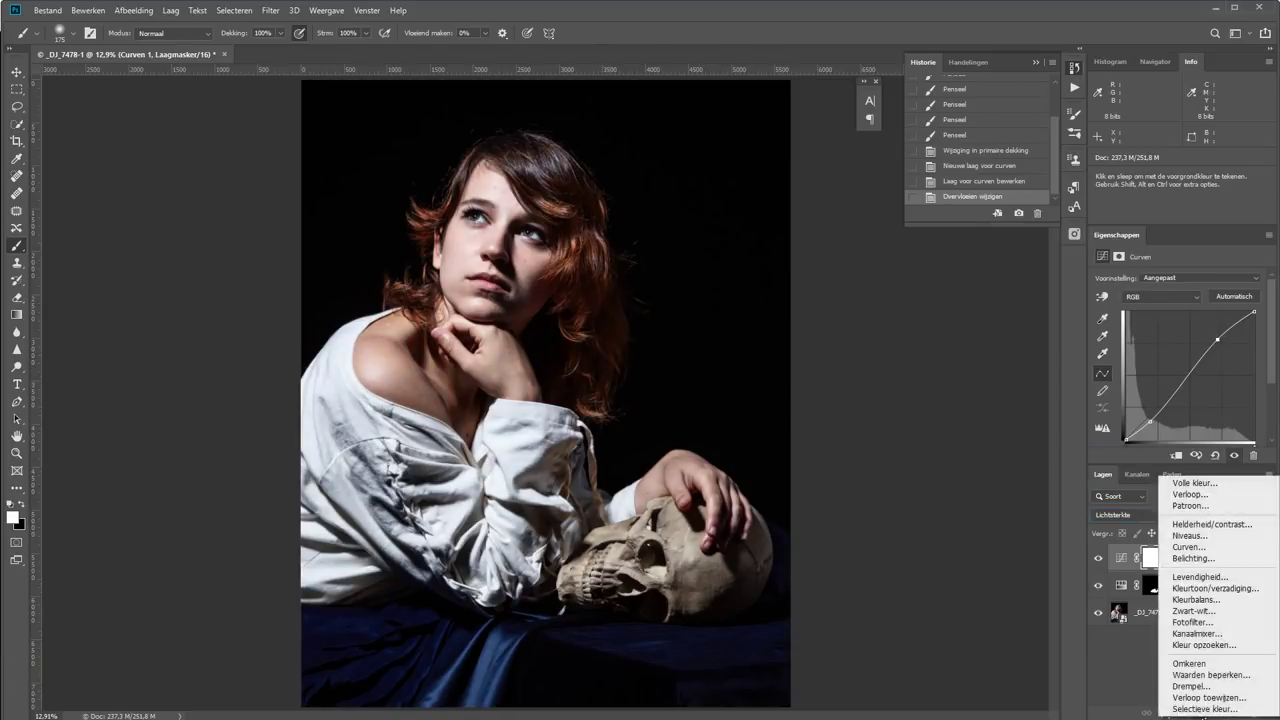
click(1189, 547)
drag(1193, 374, 1201, 386)
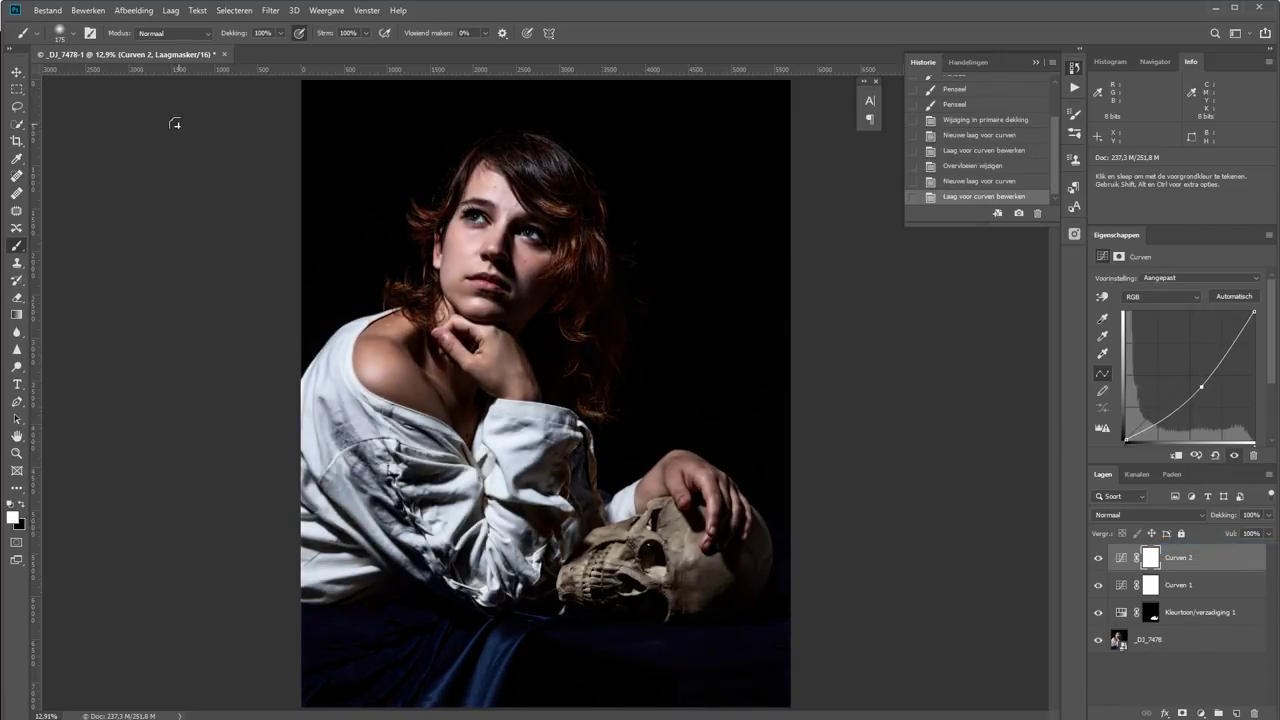
click(16, 313)
click(145, 33)
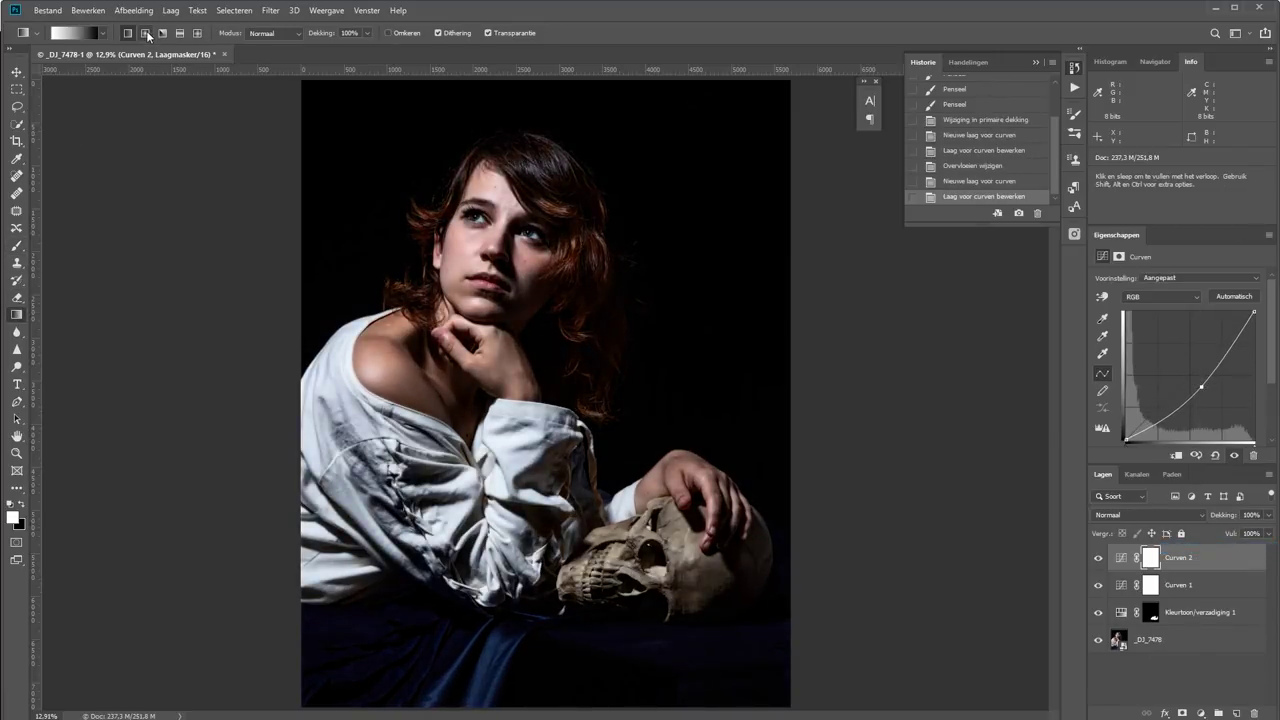
drag(466, 232, 648, 512)
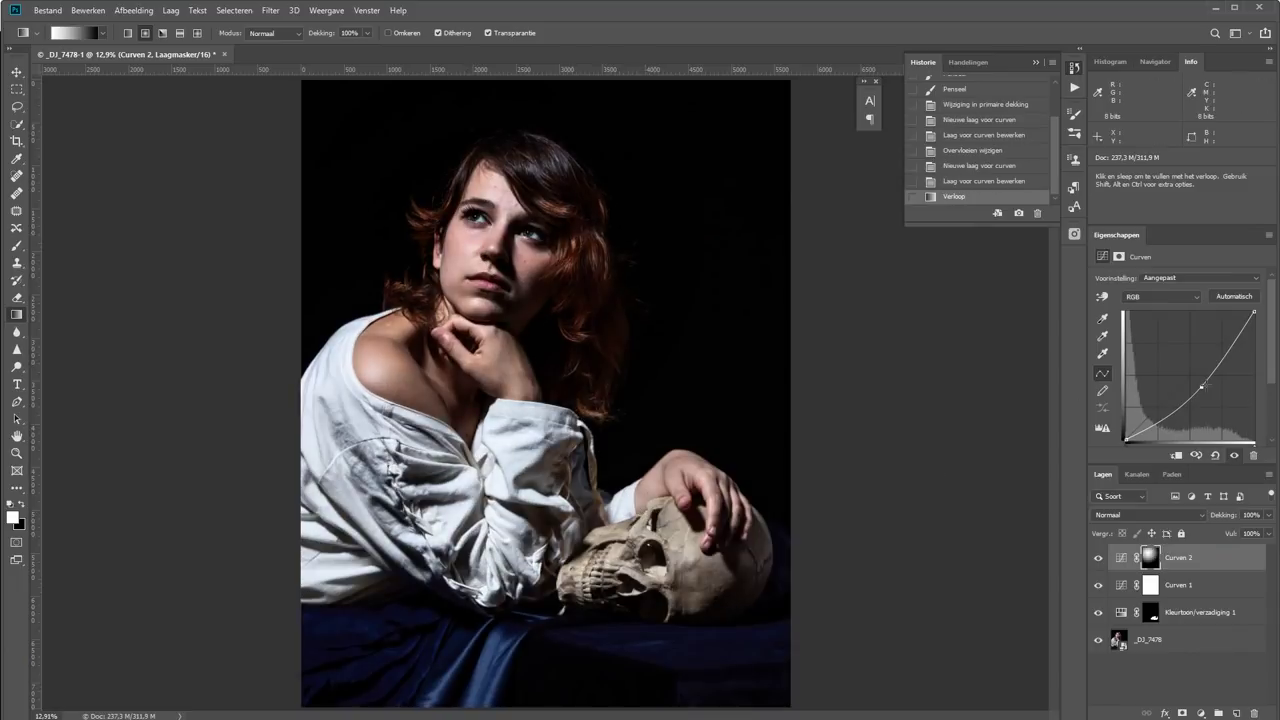
Step: Blend Curven 2 as Lichtsterkte, invert its mask to darken the edges, and add Hue/Saturation
drag(1201, 386, 1203, 394)
click(1145, 514)
click(1110, 715)
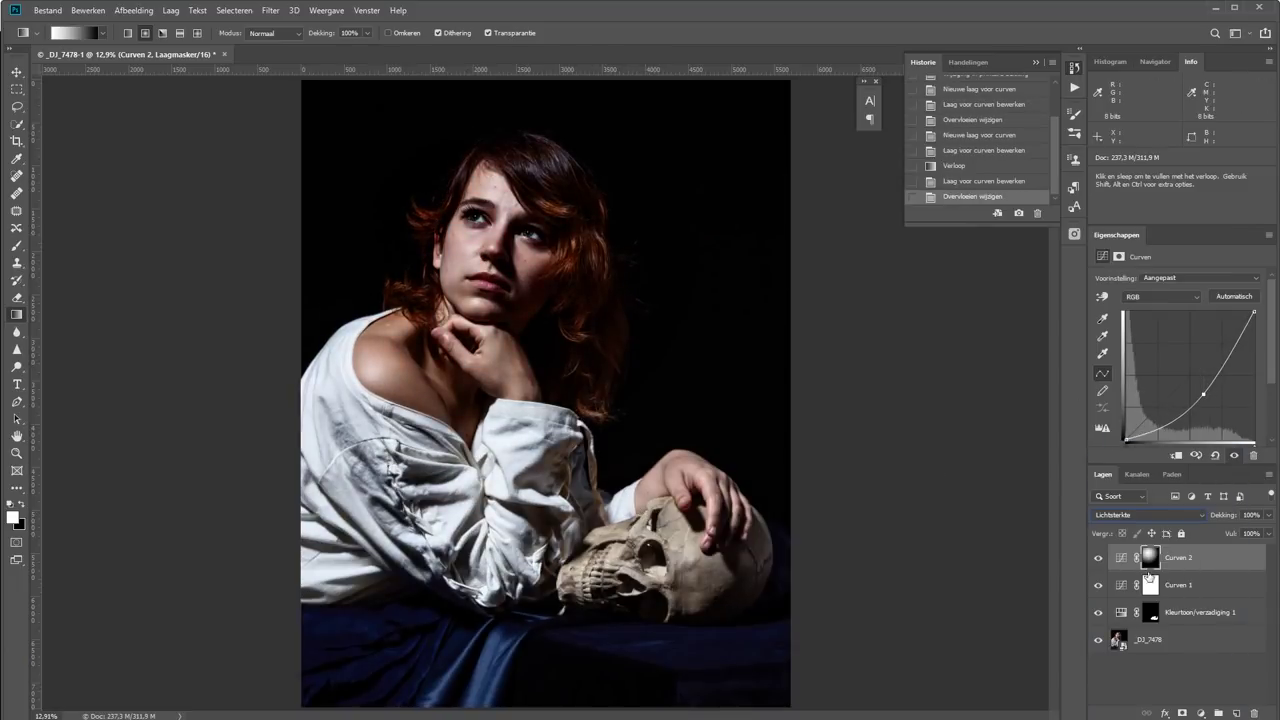
click(1150, 557)
key(ctrl+i)
click(1120, 565)
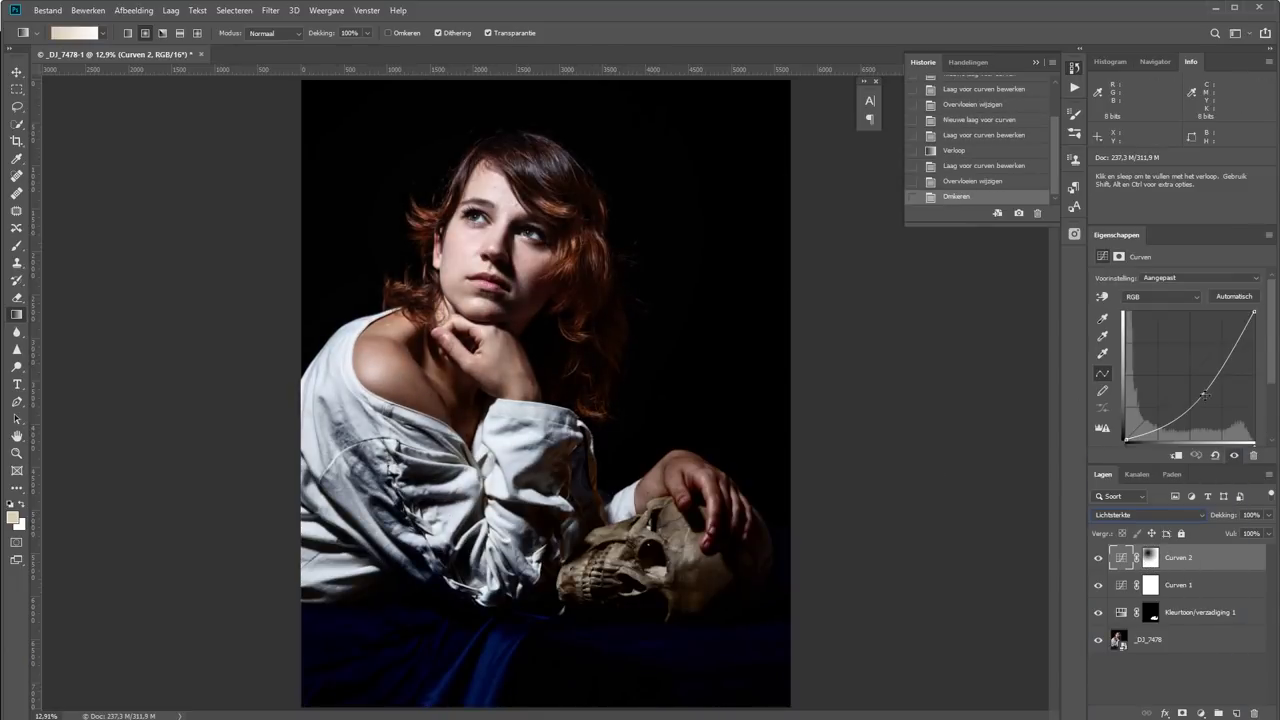
drag(1204, 395, 1196, 385)
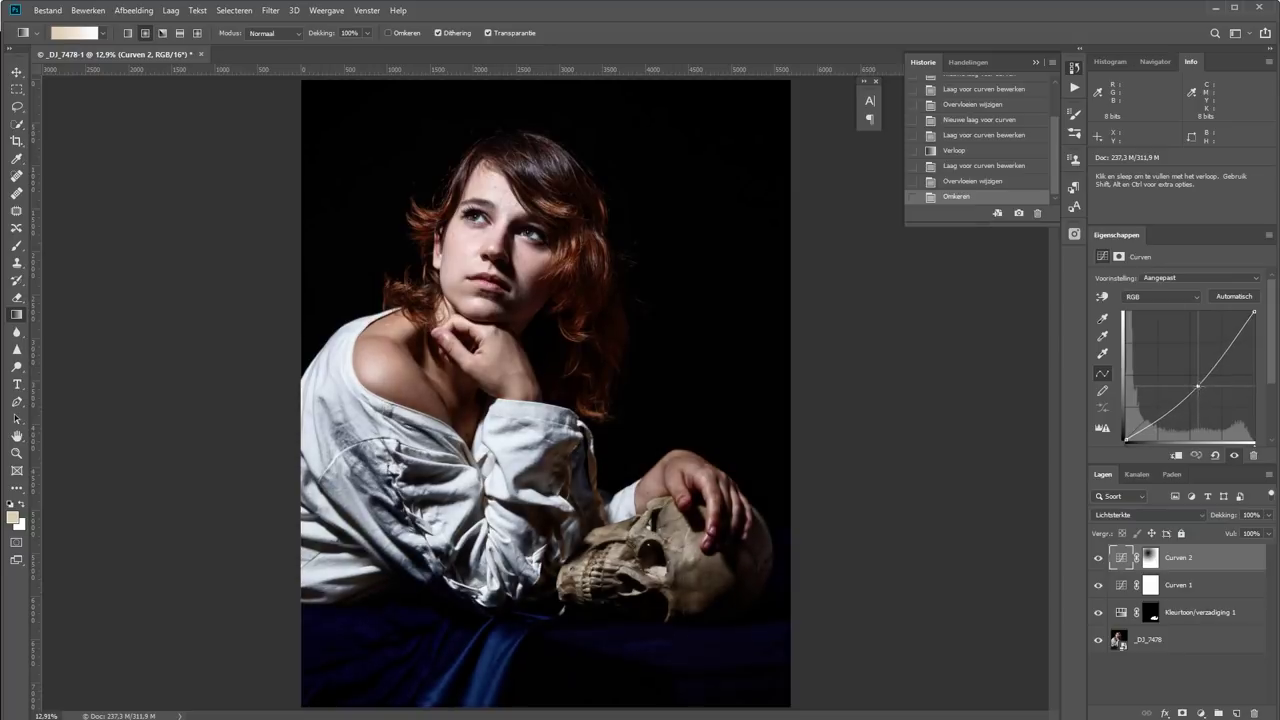
click(1201, 712)
click(1200, 580)
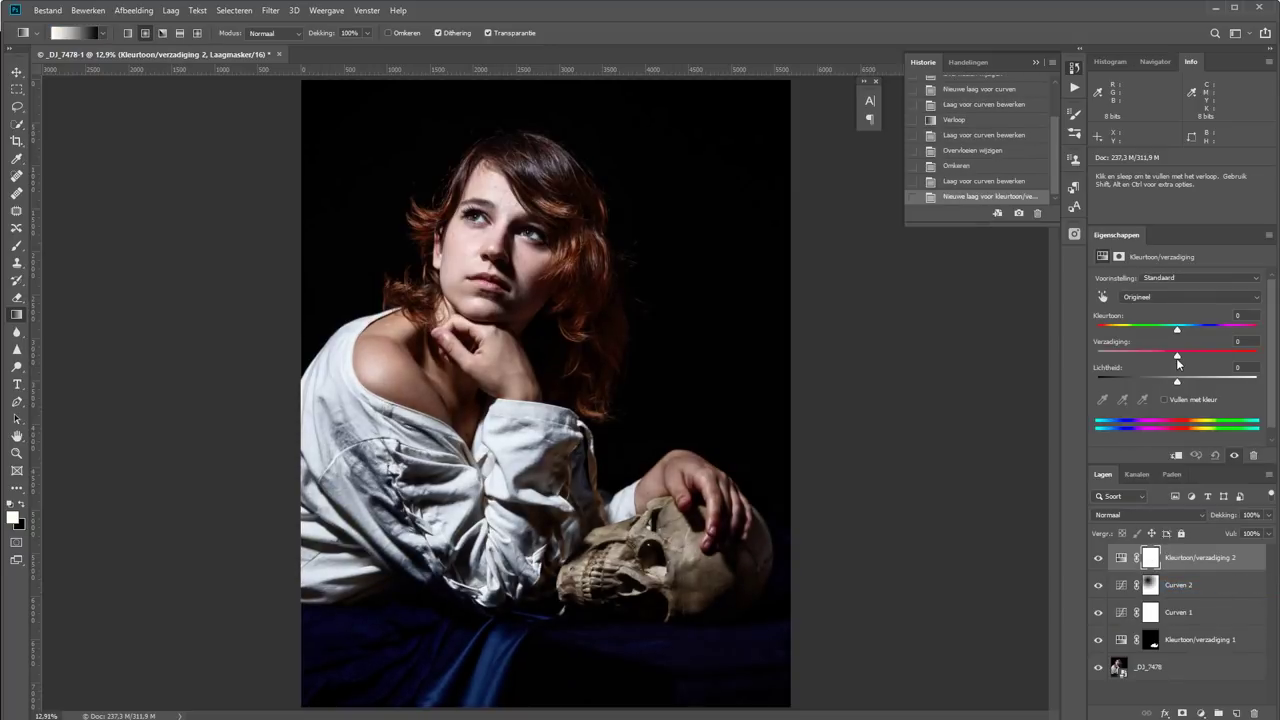
Step: Set the new Hue/Saturation layer's Saturation to −16, then hide all adjustments to view the original
drag(1177, 355, 1162, 358)
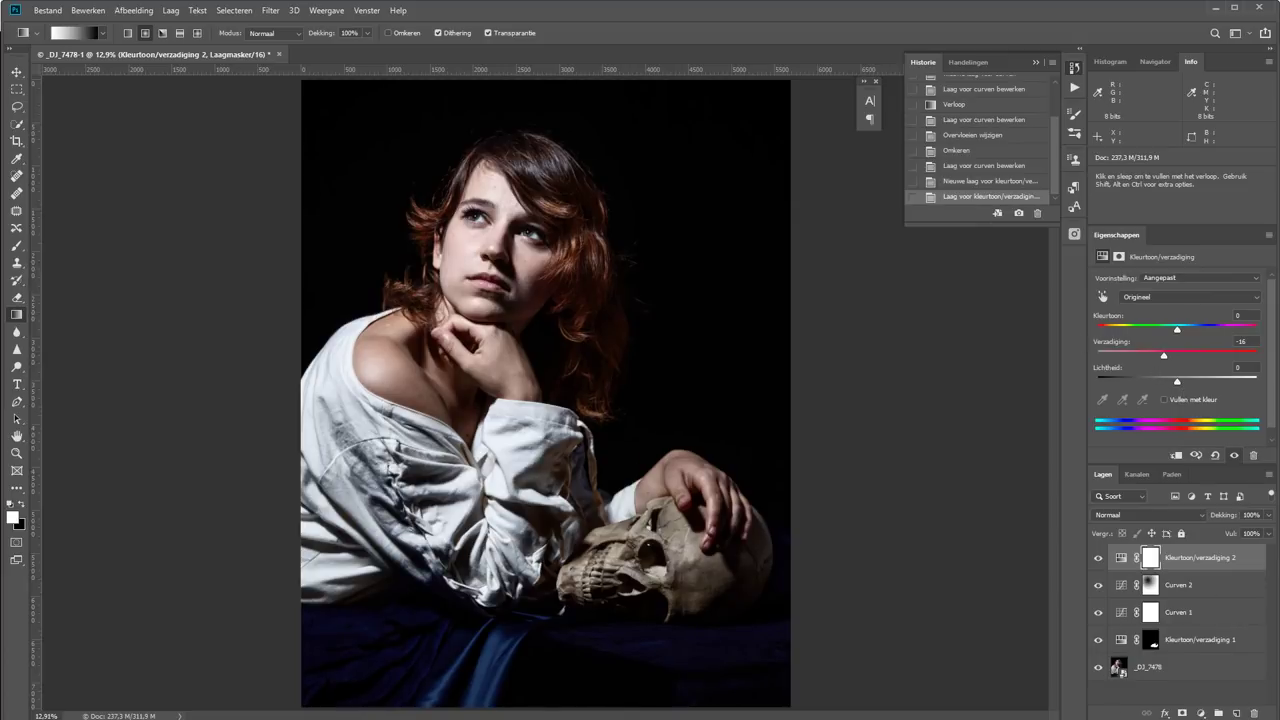
alt+click(1099, 667)
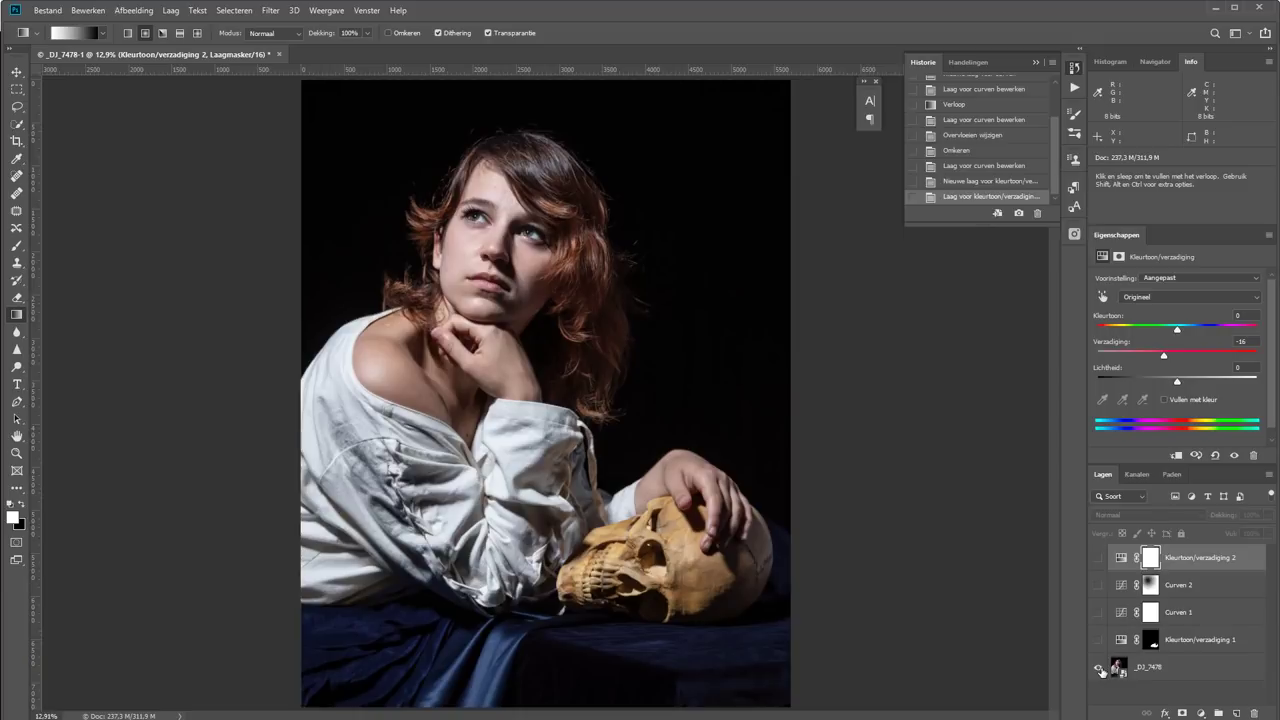
Step: Show all adjustment layers again and open the Bestand menu
alt+click(1099, 668)
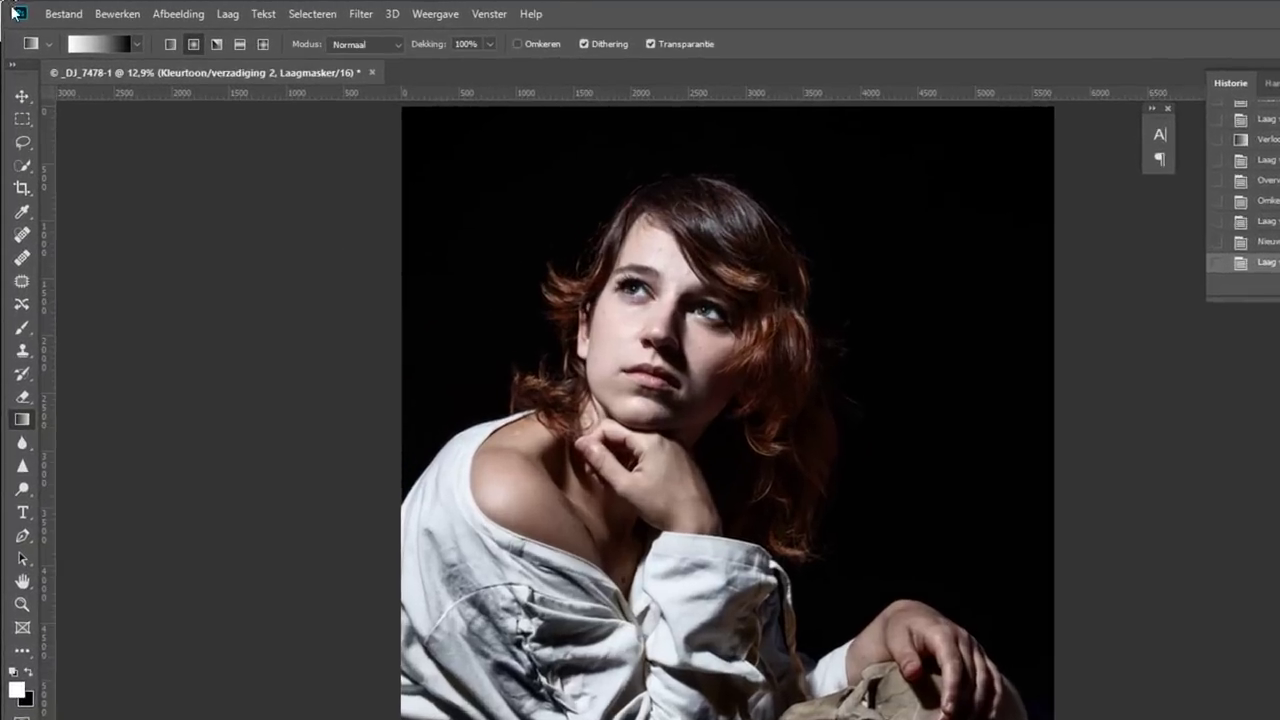
click(47, 12)
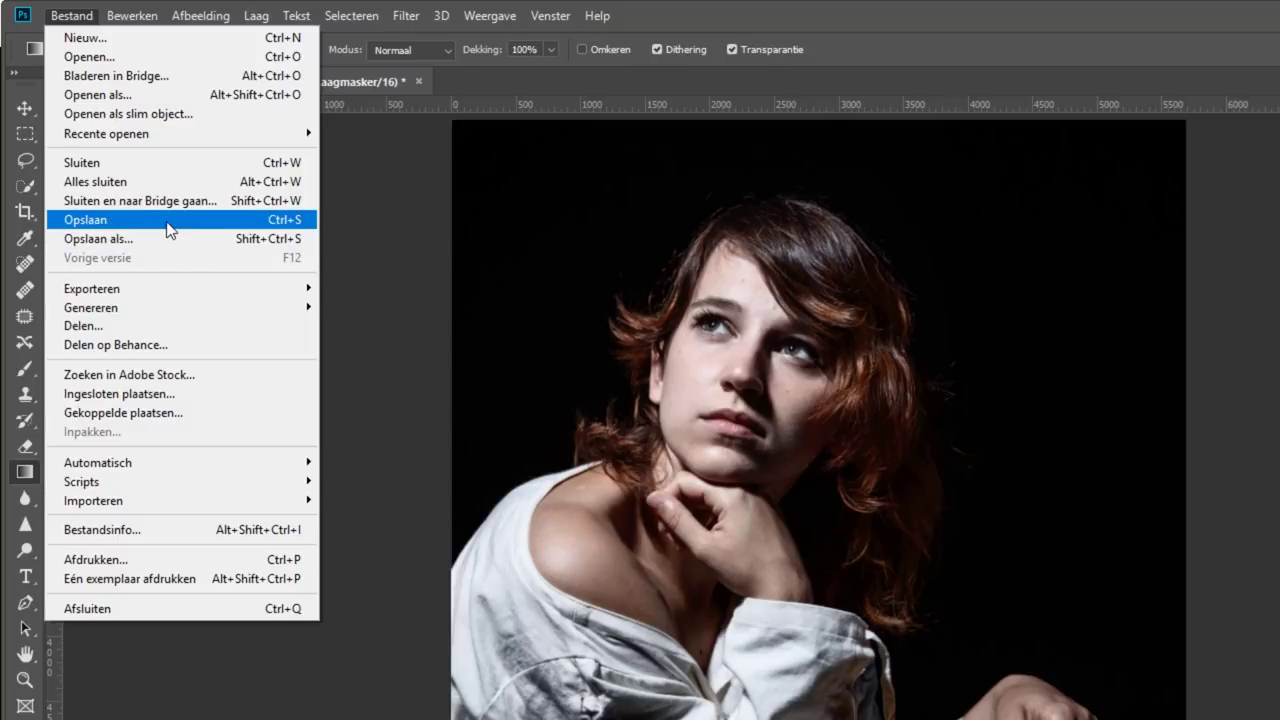
Step: Save the portrait as _DJ_7478-bewerkt-2.psd in Photoshop and close the document
click(167, 221)
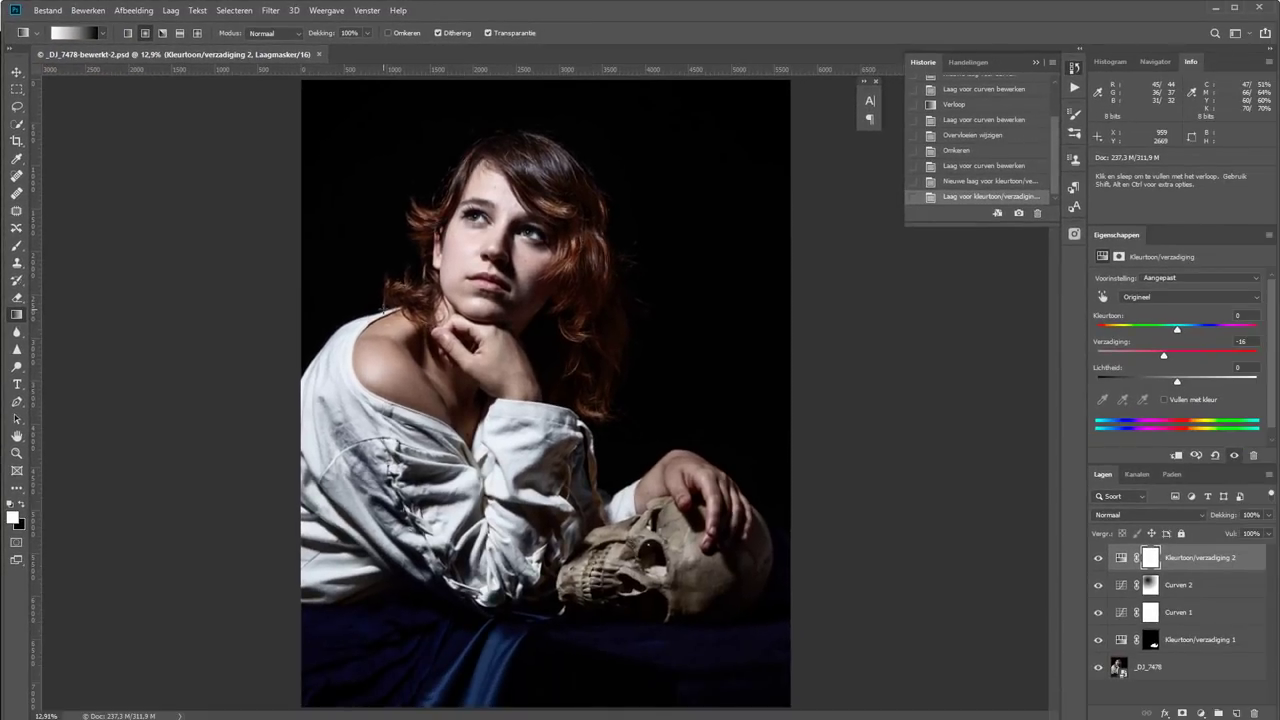
click(320, 55)
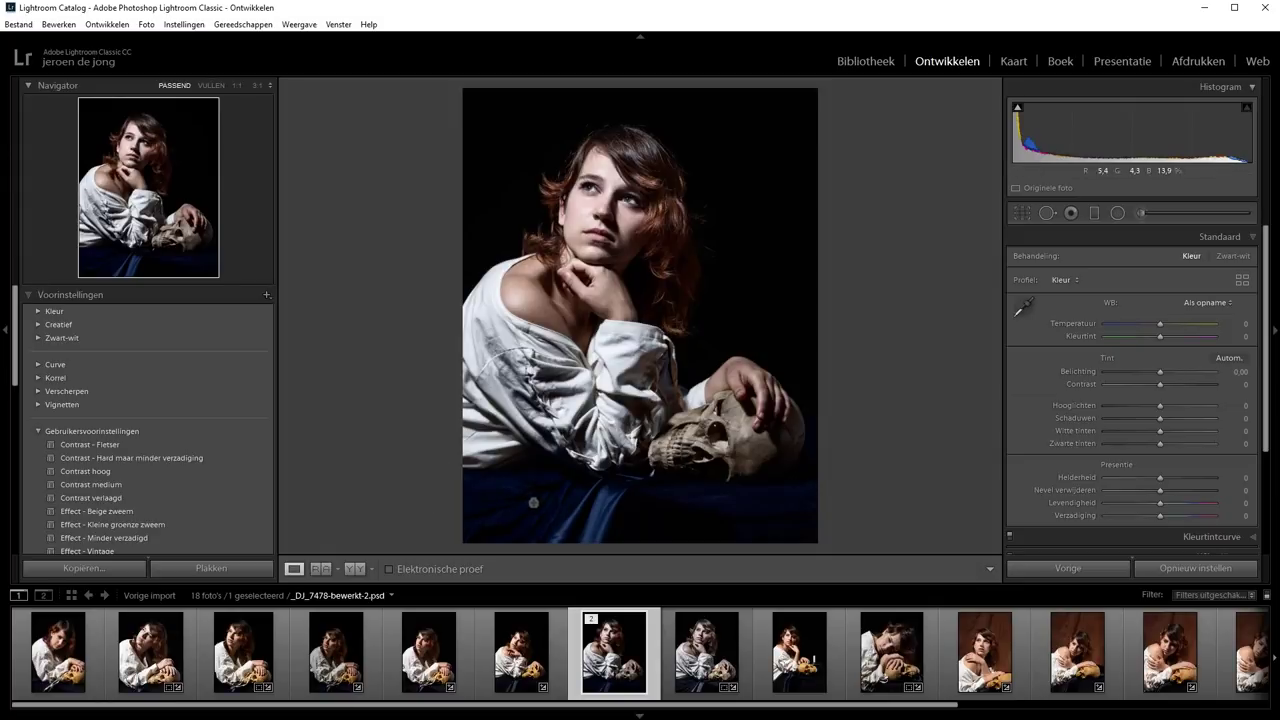
Step: Select _DJ_7478-bewerkt-2.psd in the Library grid and collapse its stack with the raw original
click(714, 657)
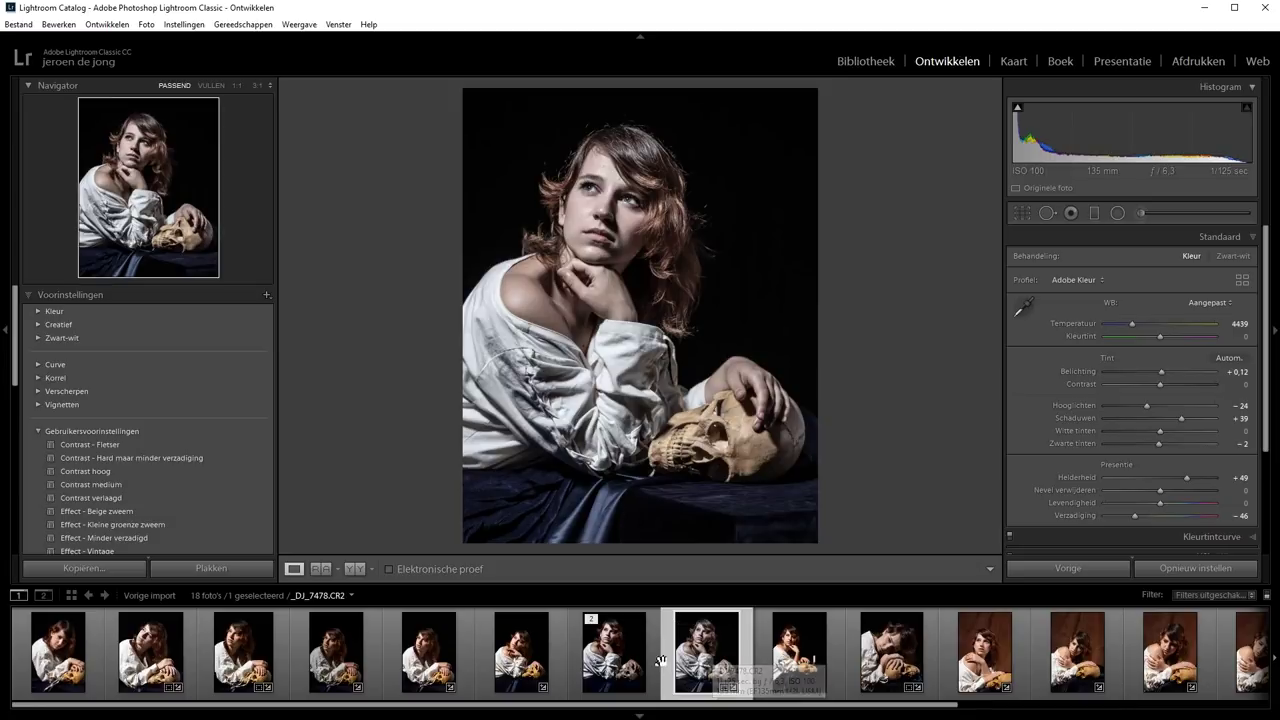
click(607, 652)
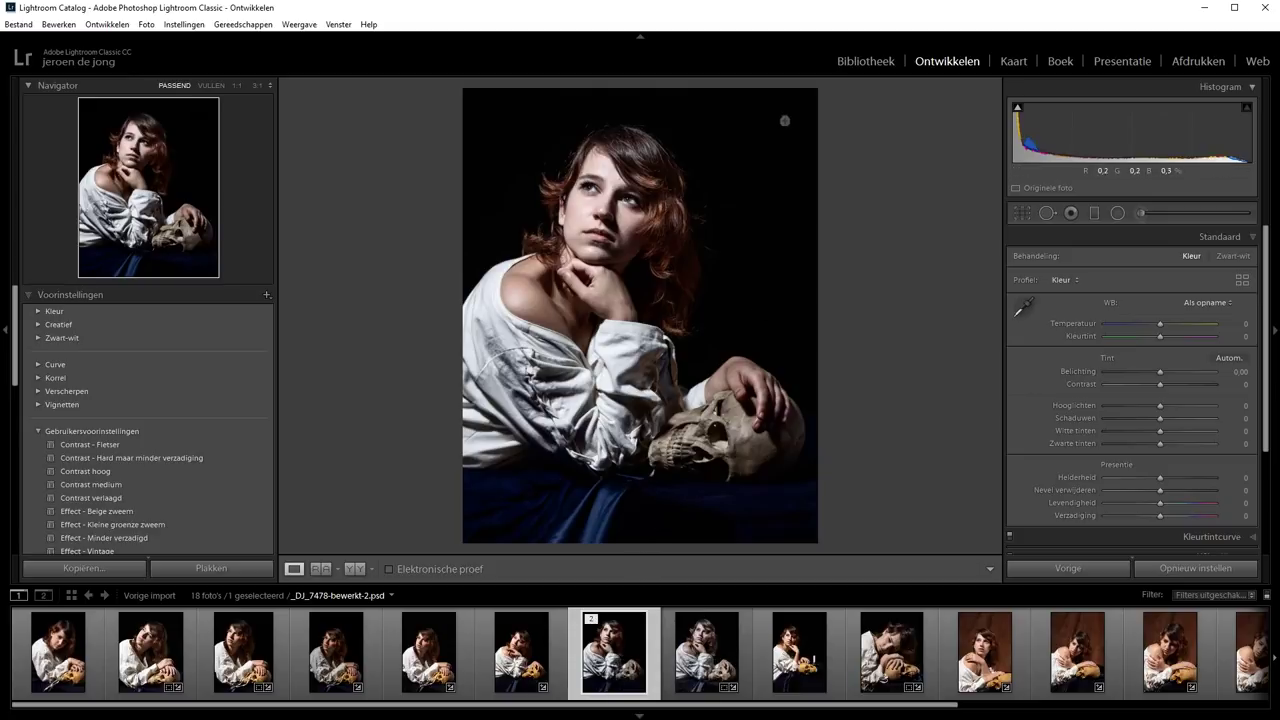
click(864, 62)
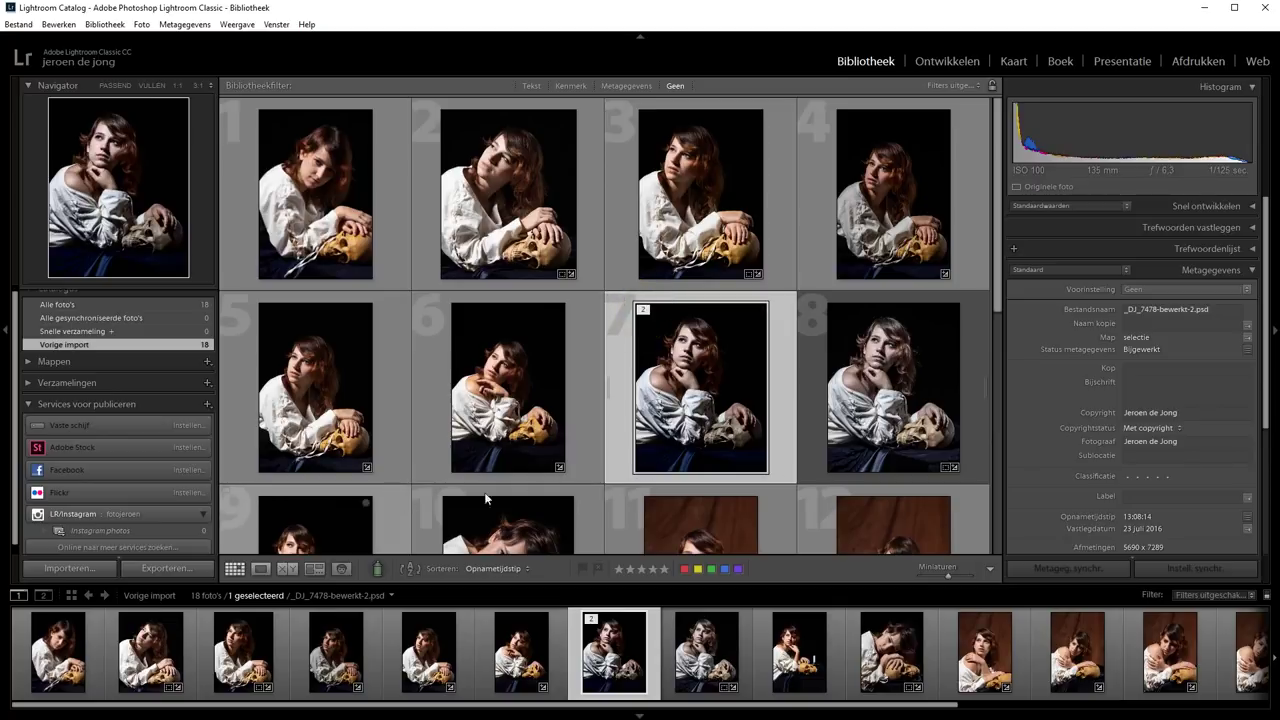
mouse_move(700, 388)
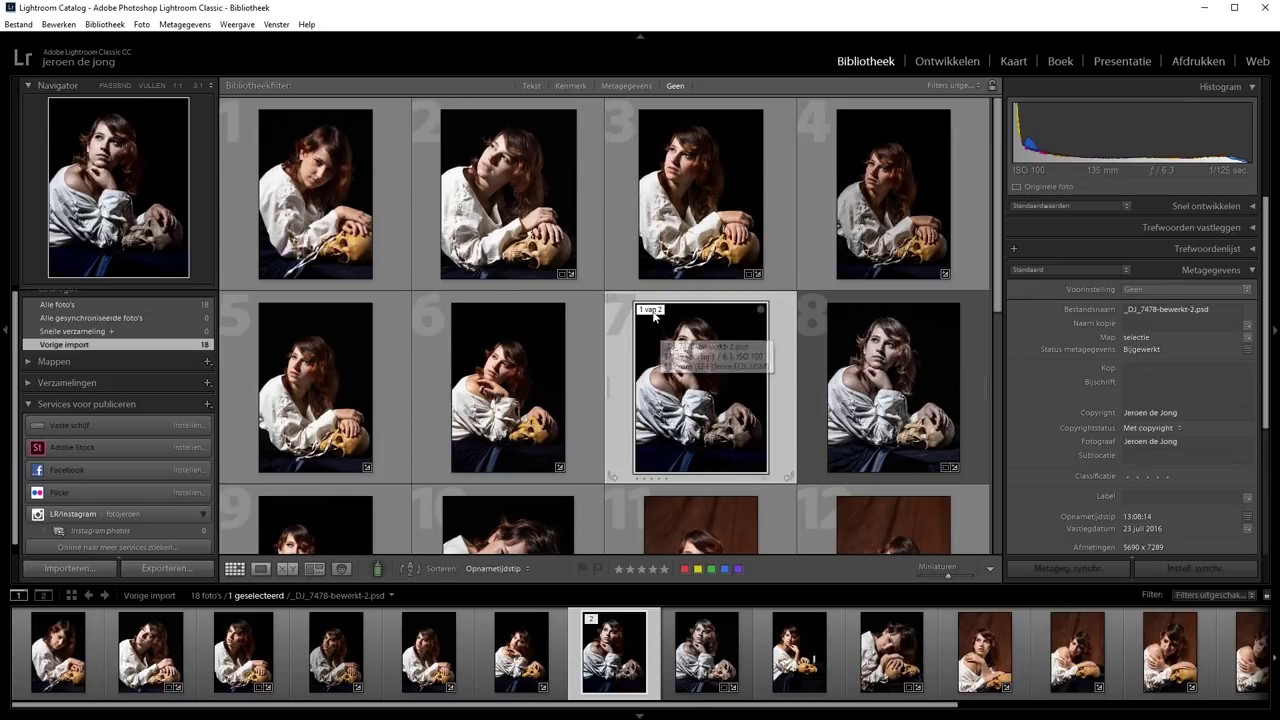
click(649, 311)
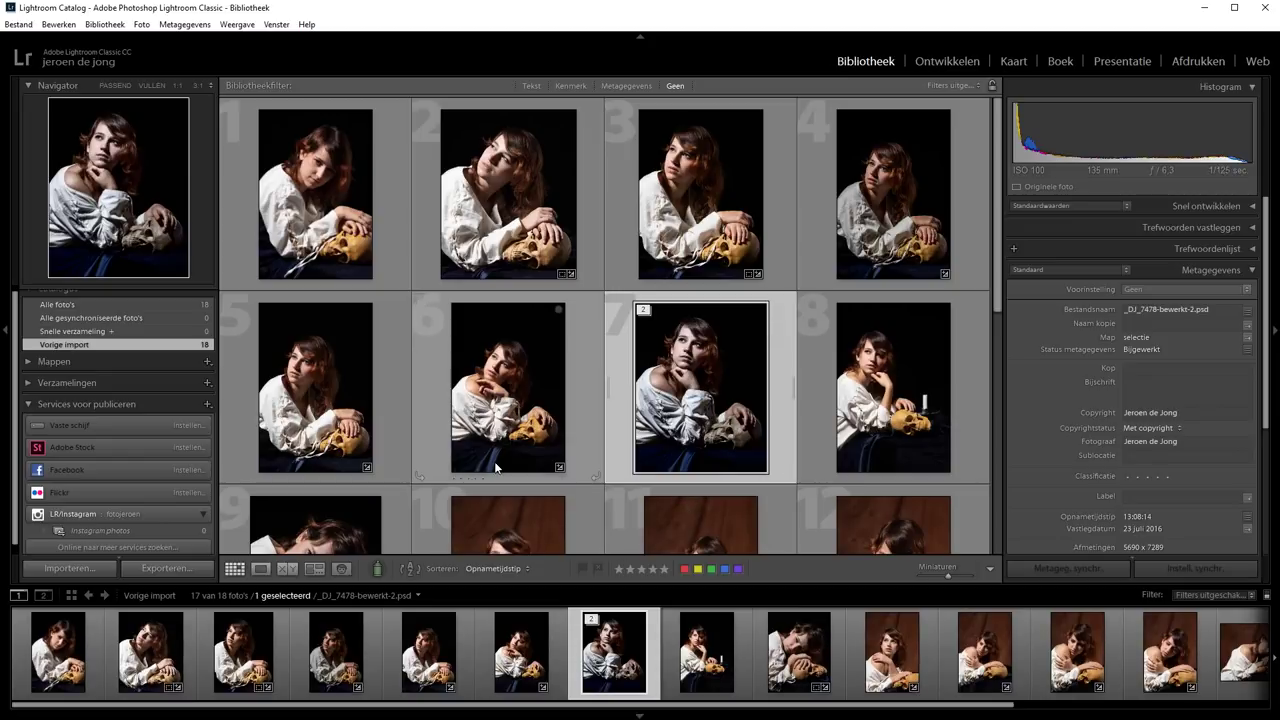
mouse_move(496, 462)
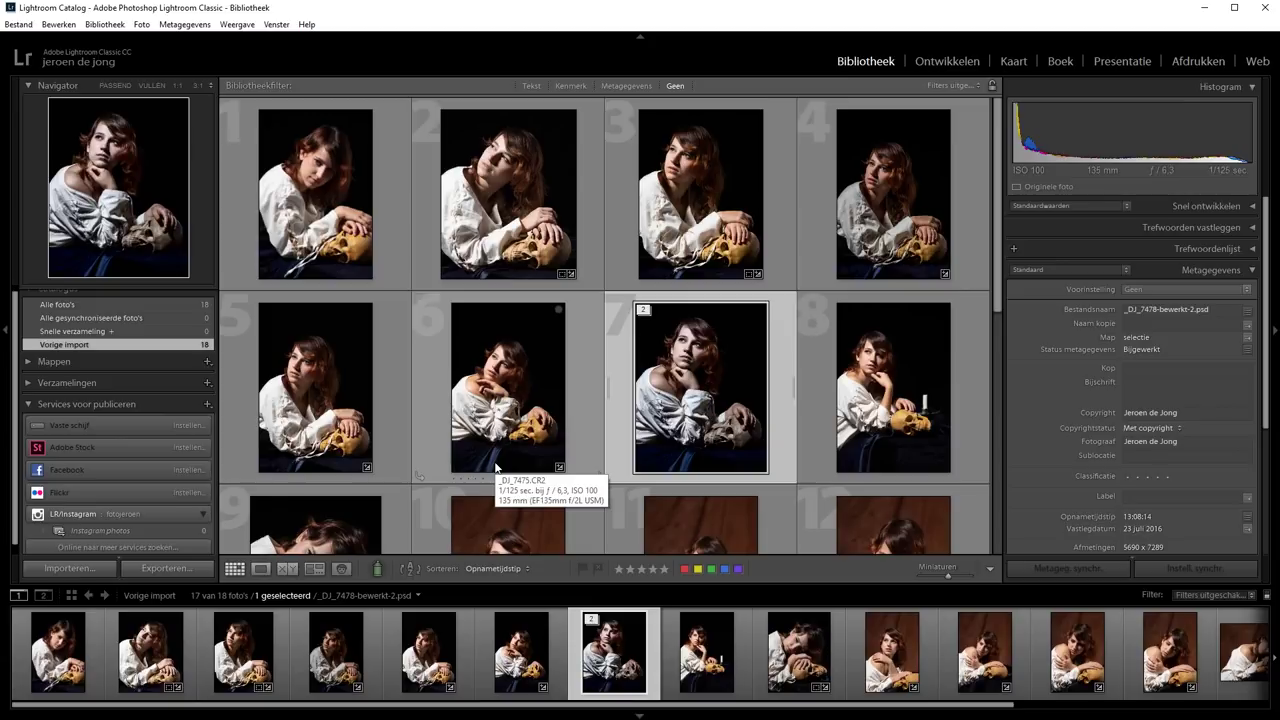
Step: In Develop, set Temperatuur to +13, Contrast to +7 and Zwarte tinten to -18
click(940, 62)
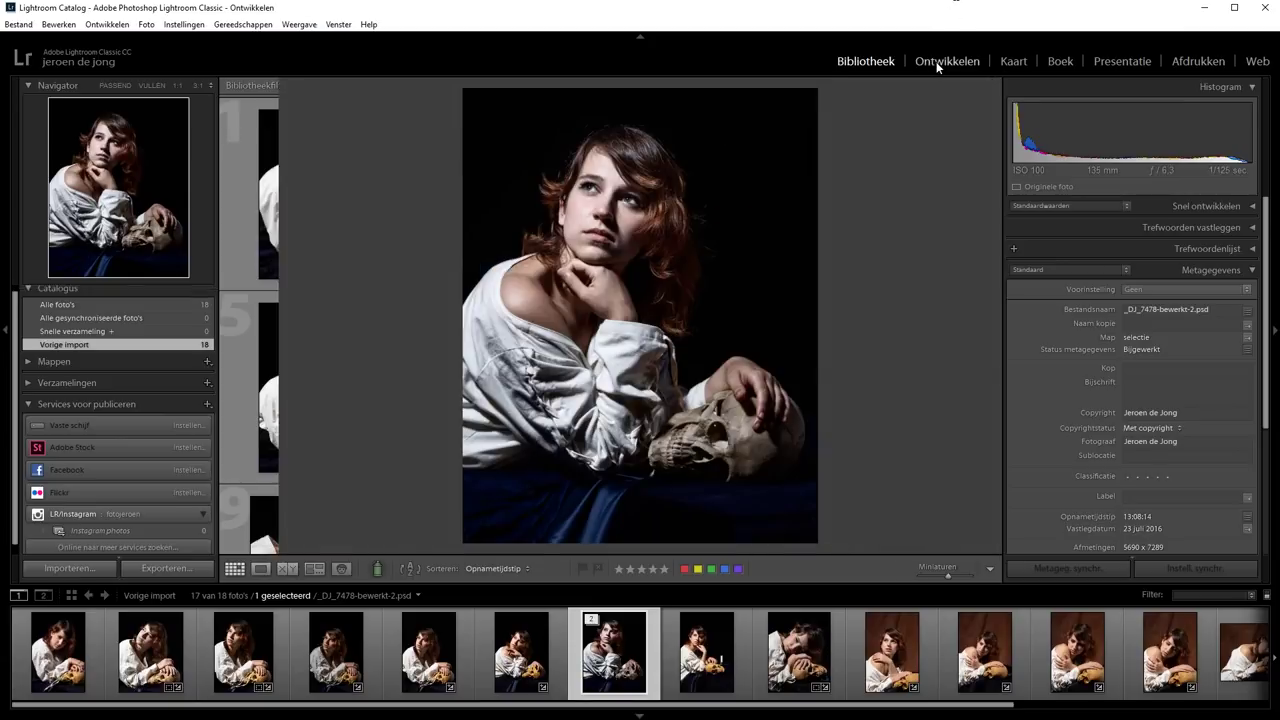
click(1170, 324)
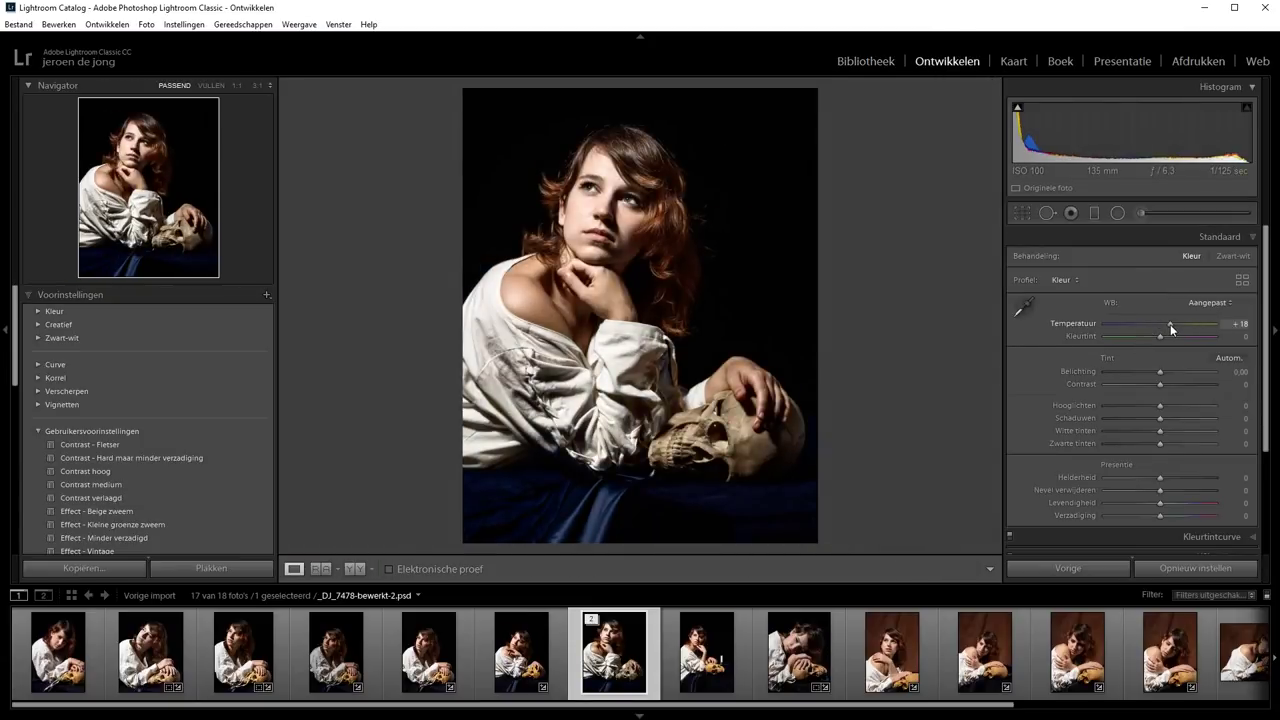
drag(1170, 324, 1167, 324)
click(1170, 384)
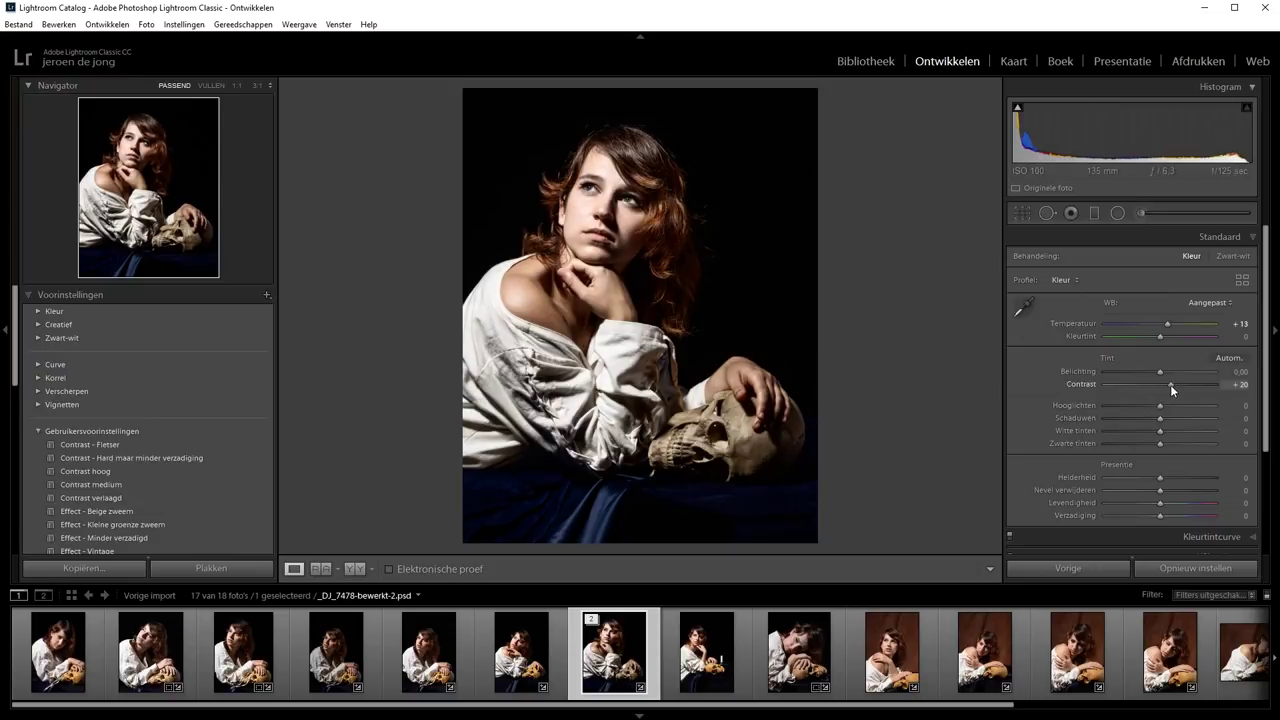
drag(1170, 384, 1162, 385)
drag(1146, 446, 1150, 449)
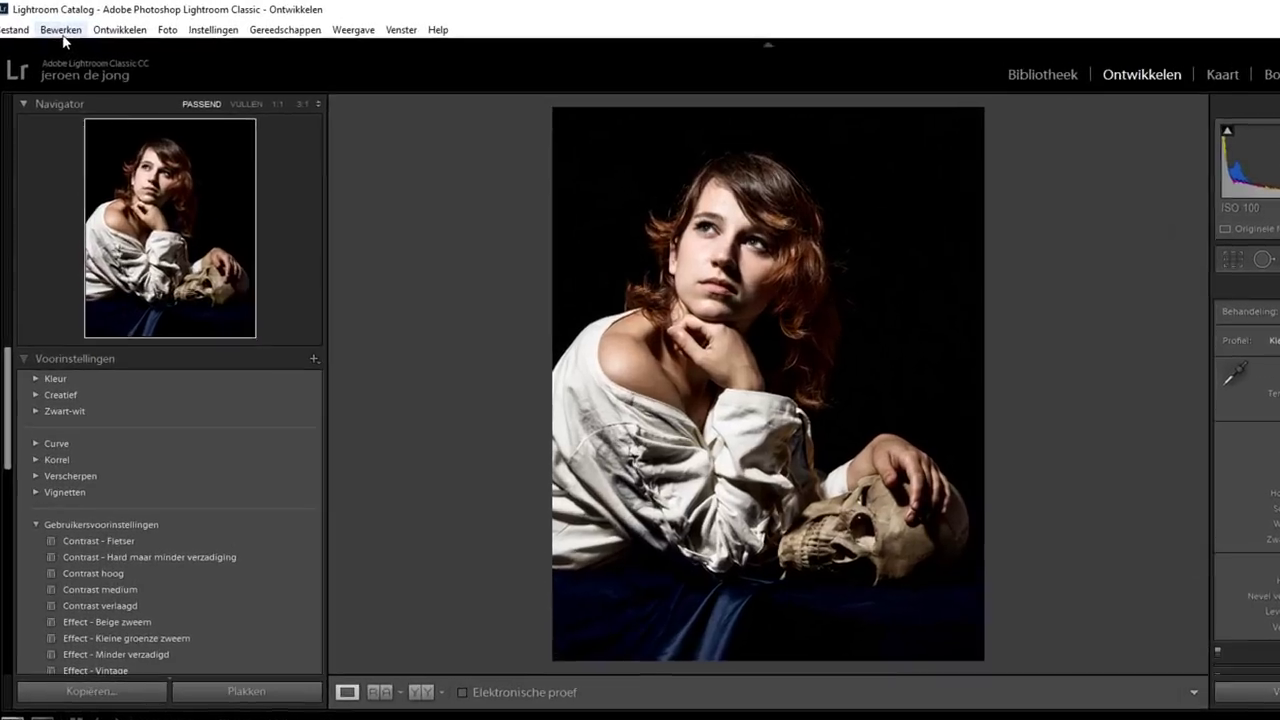
click(61, 32)
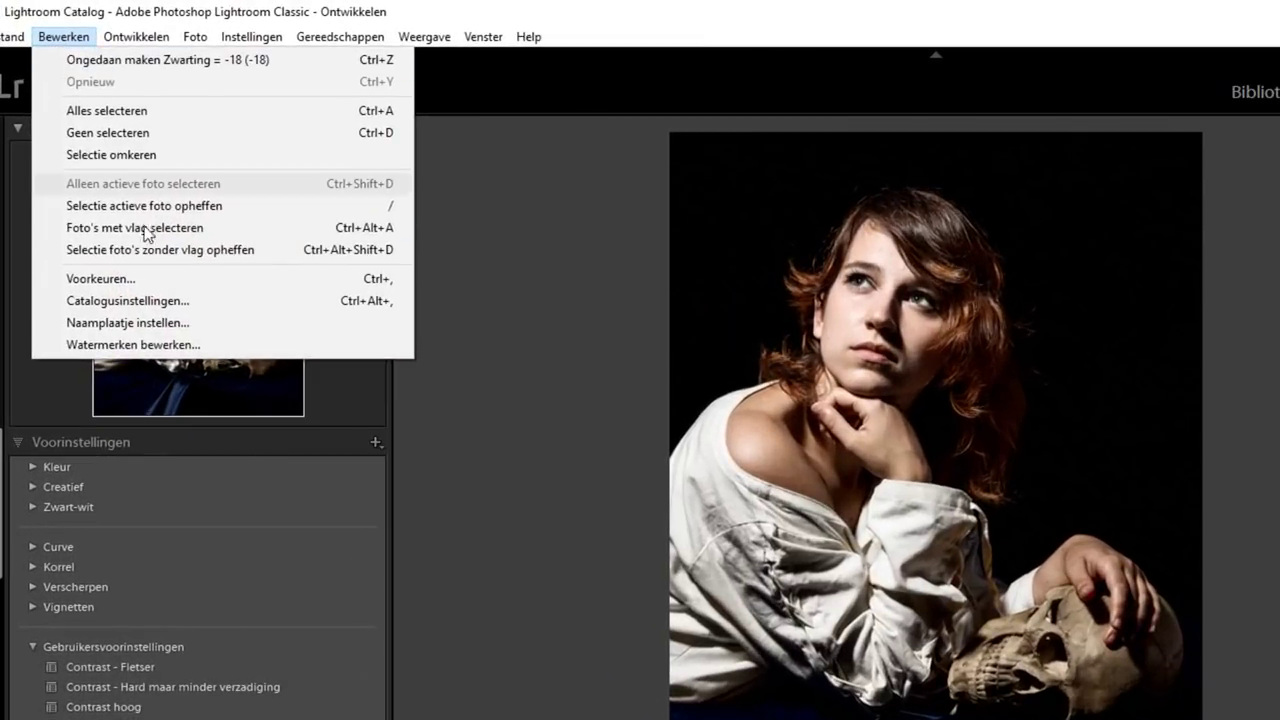
Step: Show the Extern bewerken preferences: PSD, ProPhoto RGB, 16 bits, 240 resolution
click(163, 280)
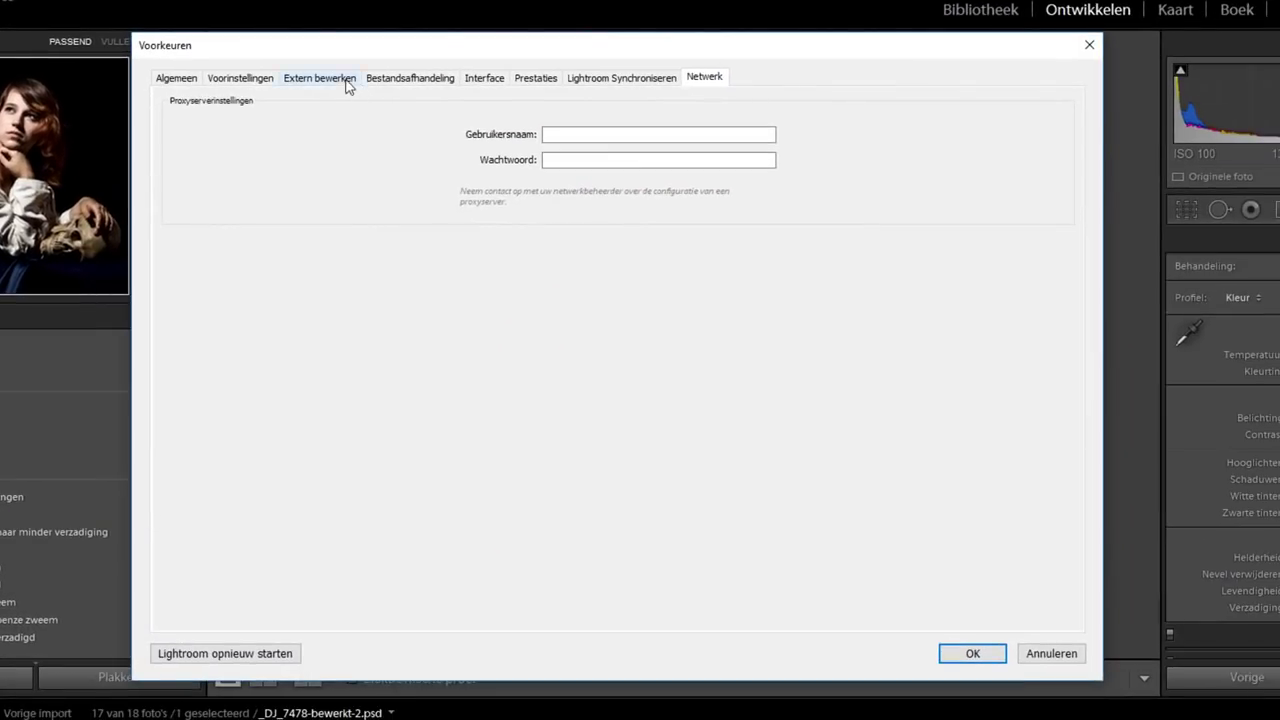
click(338, 85)
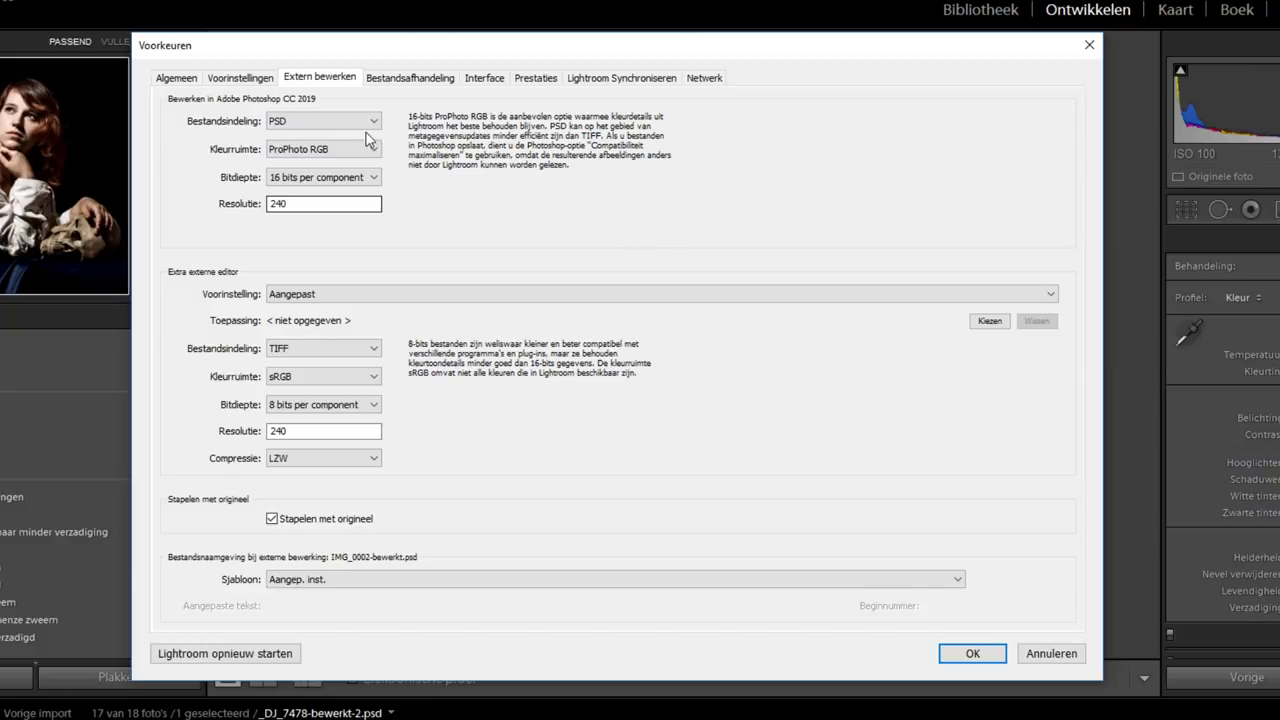
click(370, 122)
click(364, 145)
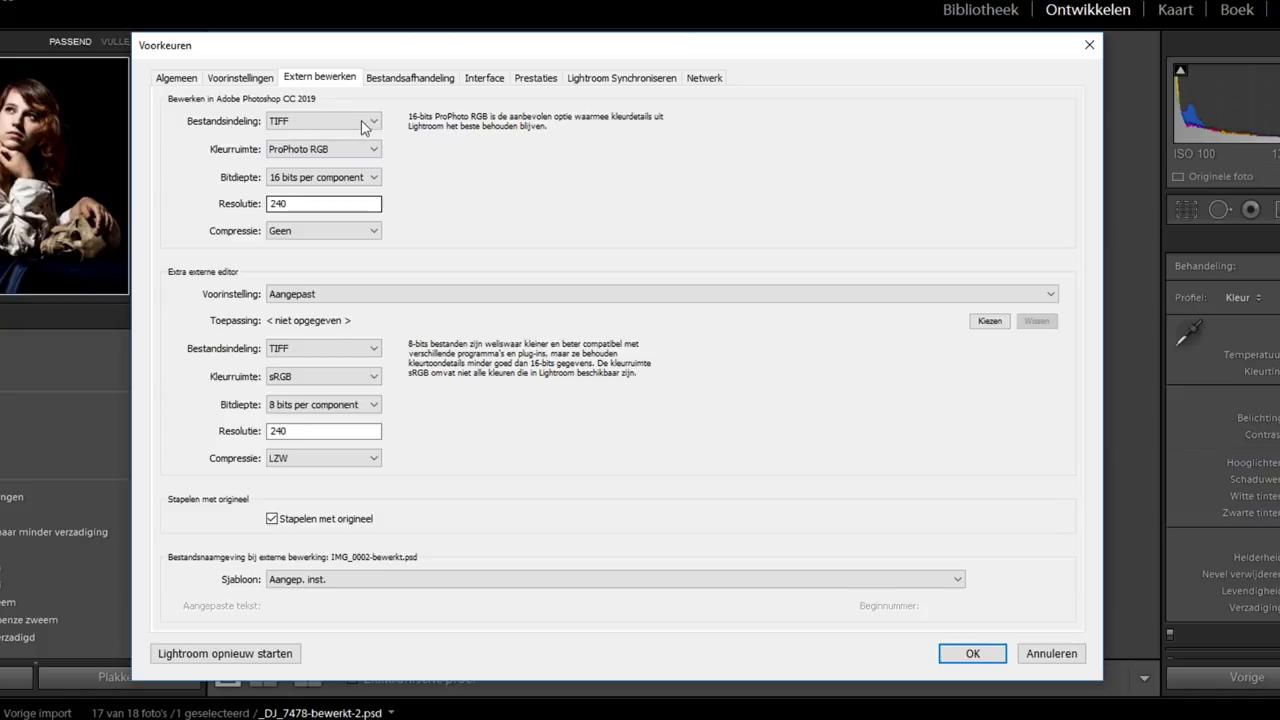
click(363, 122)
click(322, 158)
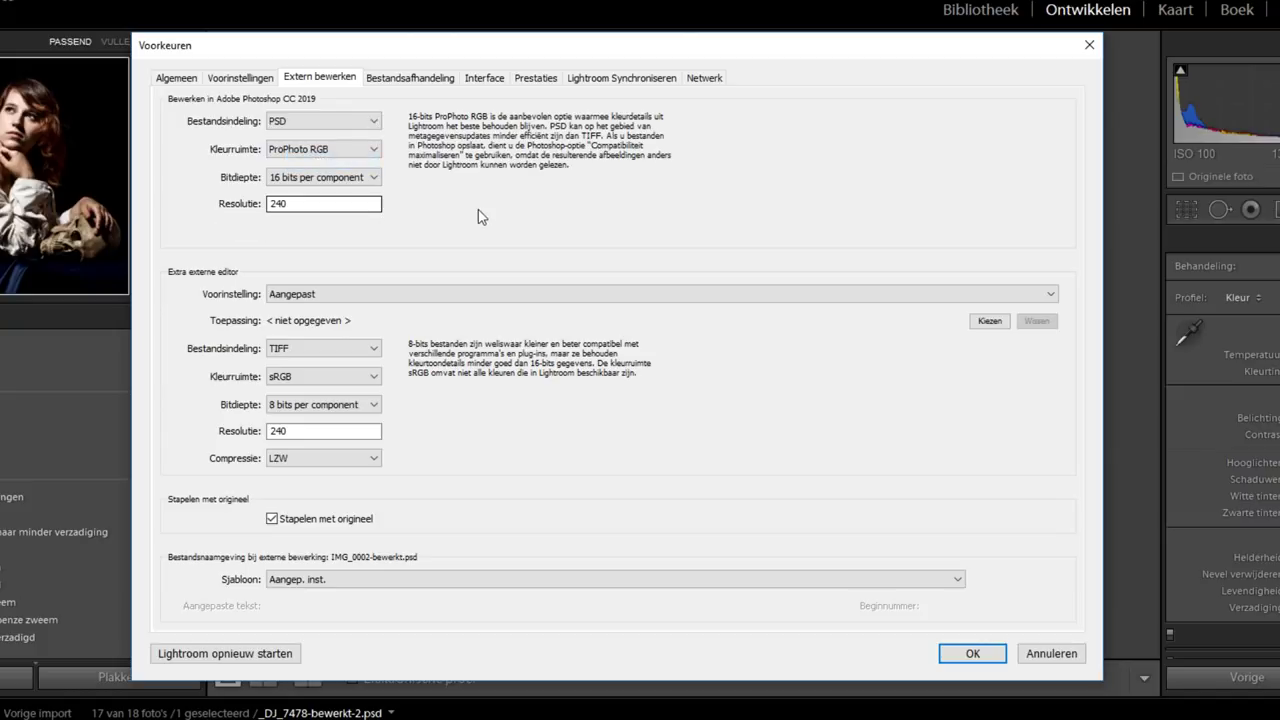
click(343, 151)
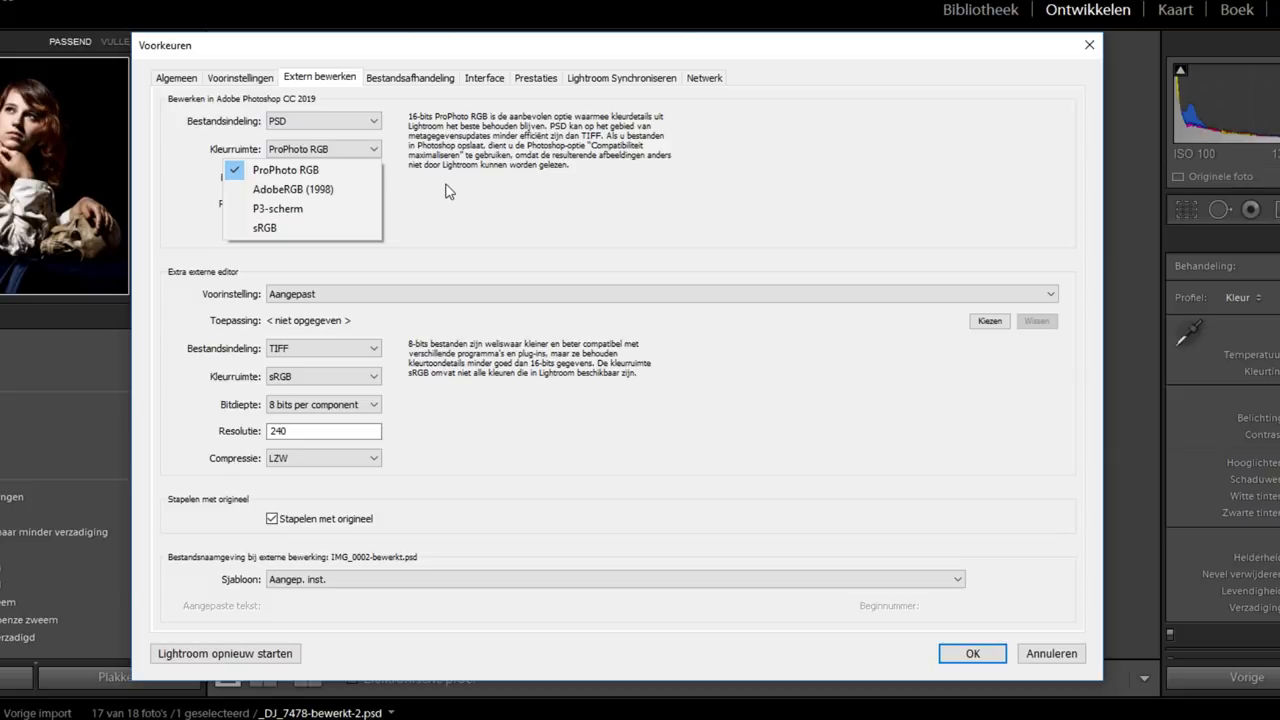
click(447, 191)
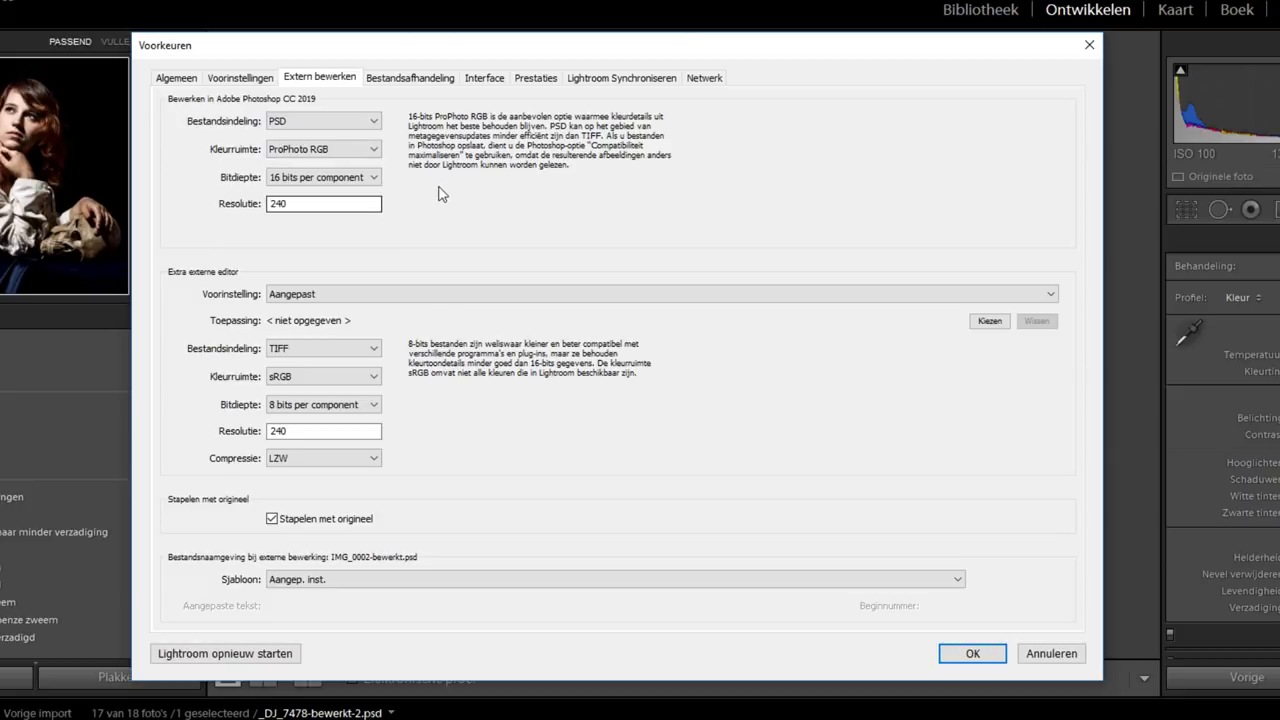
click(366, 181)
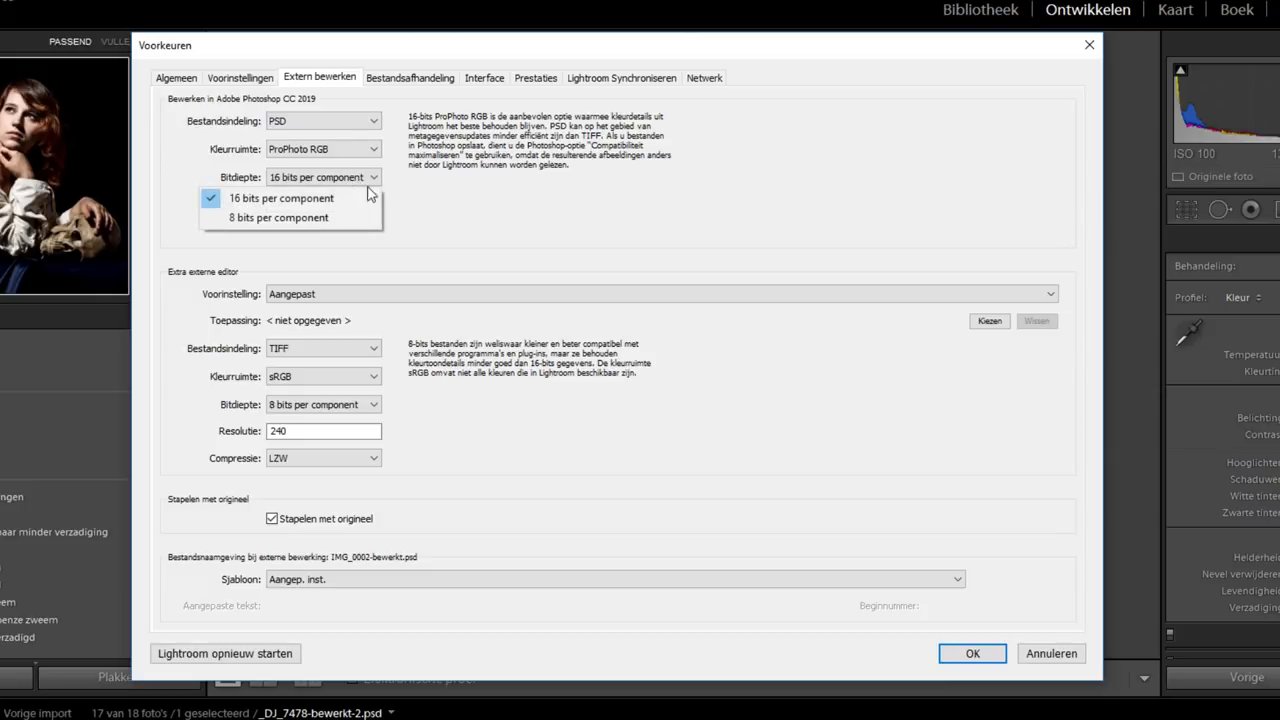
click(452, 213)
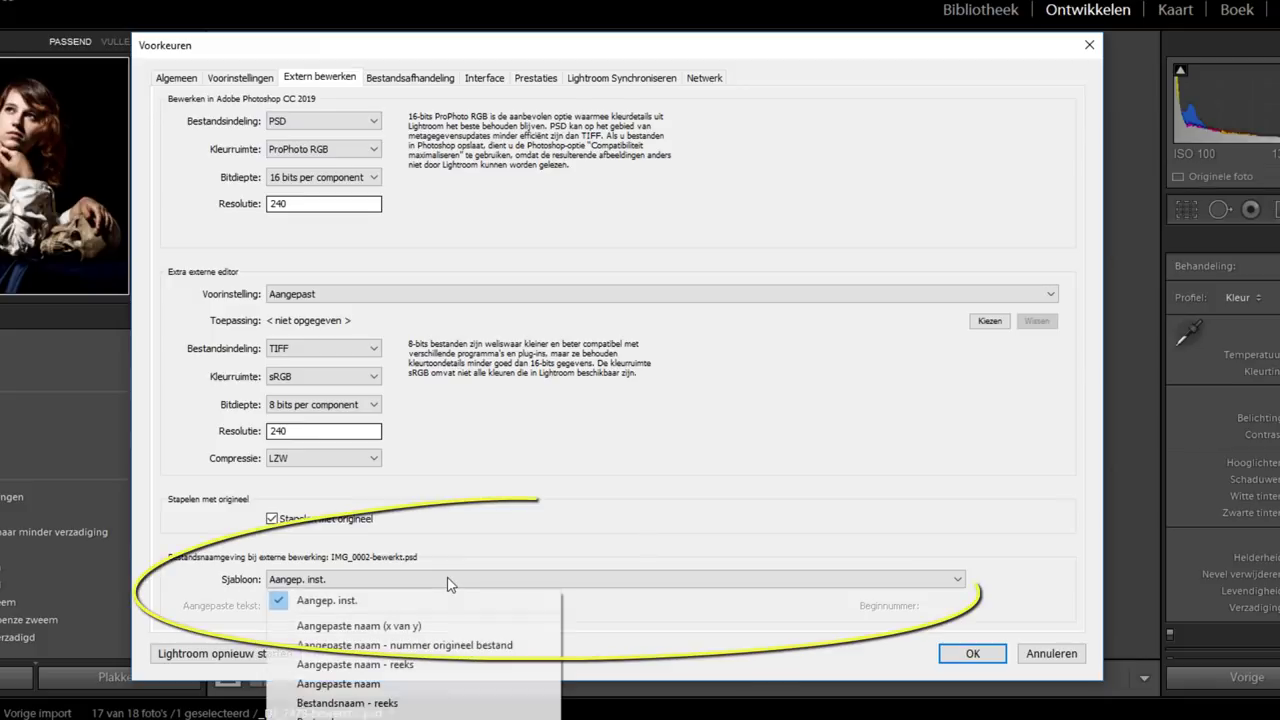
Step: Name externally edited copies with the Bestandsnaam - reeks template, starting number 1
click(418, 579)
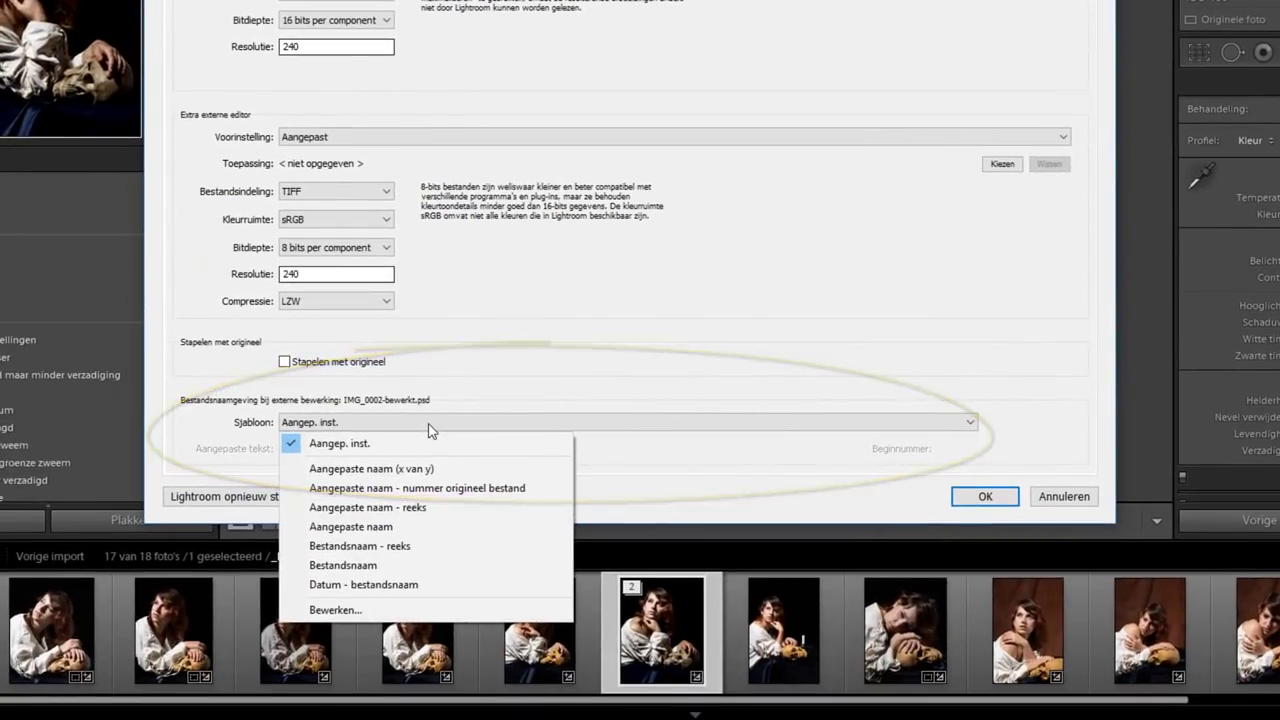
click(420, 547)
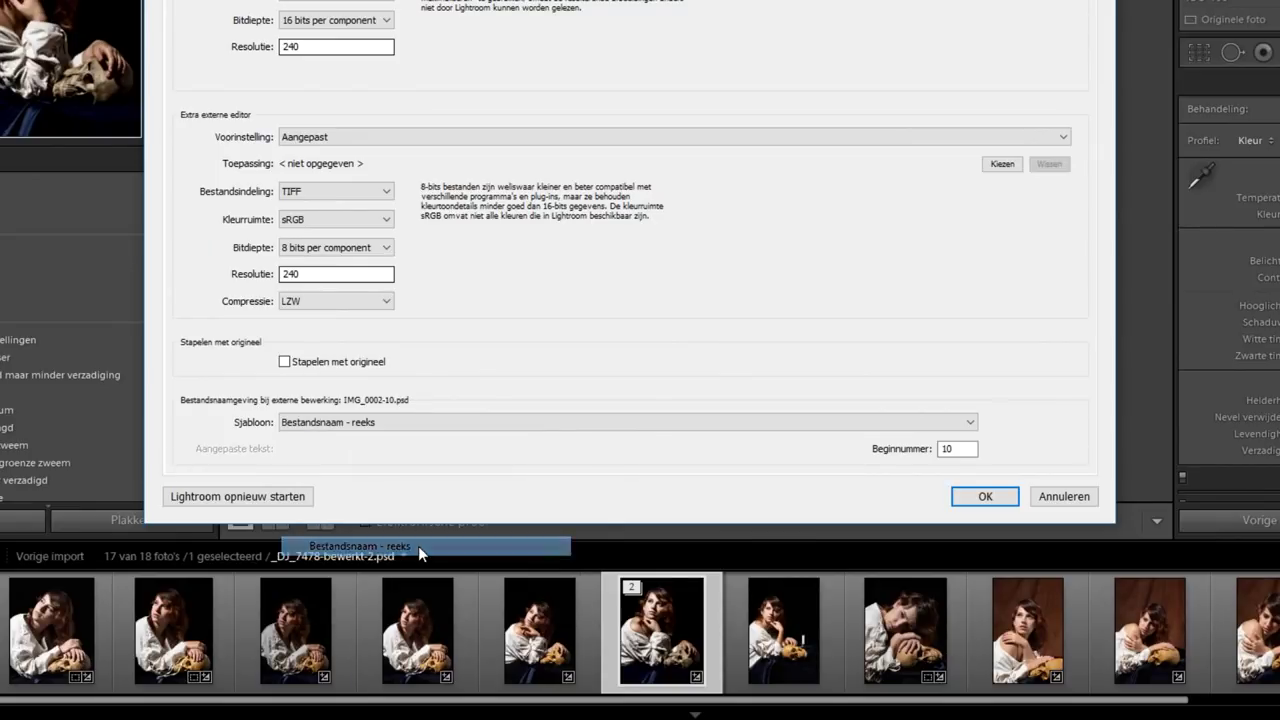
click(966, 449)
double_click(966, 449)
text(1)
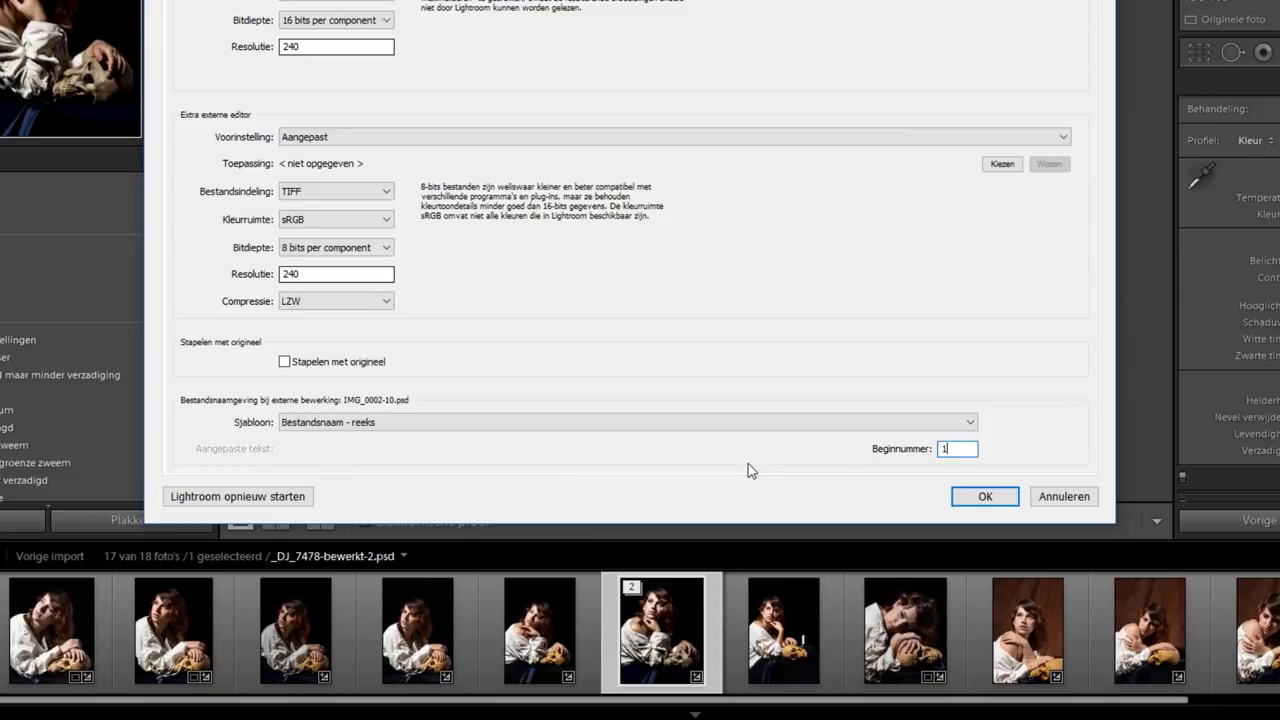
Step: Look at the filename template editor and cancel it without changes
click(380, 422)
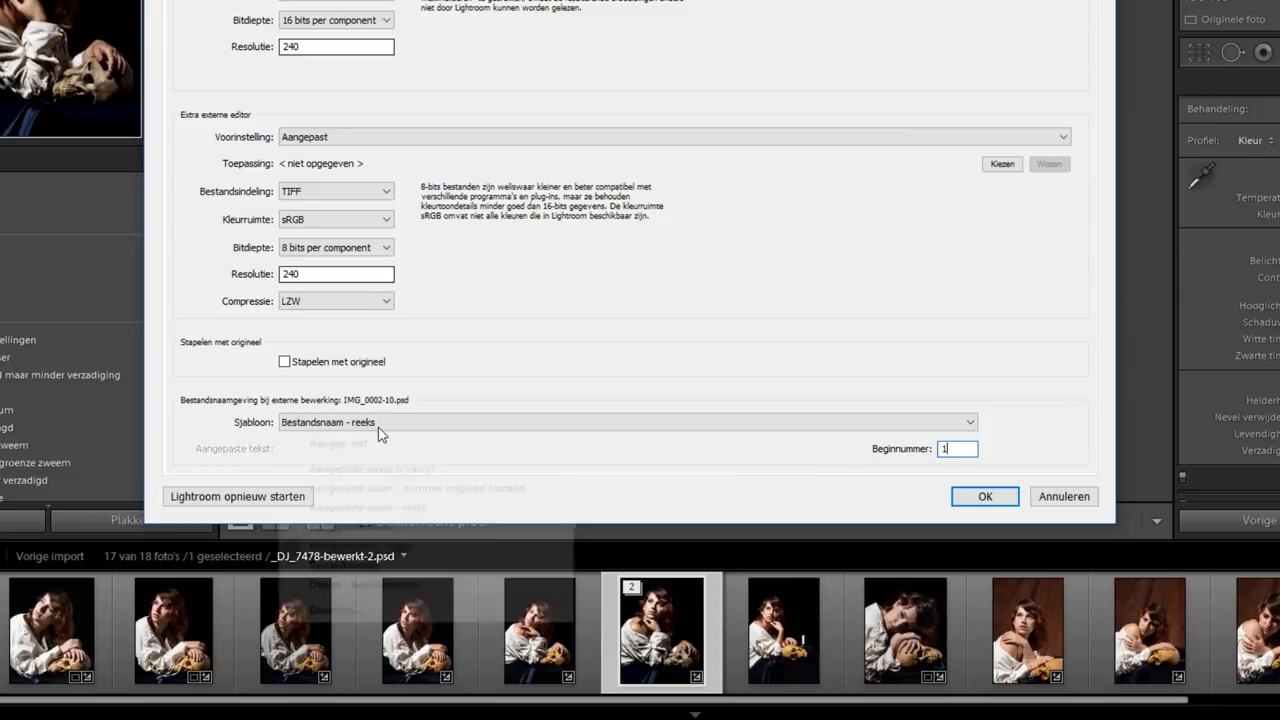
click(372, 610)
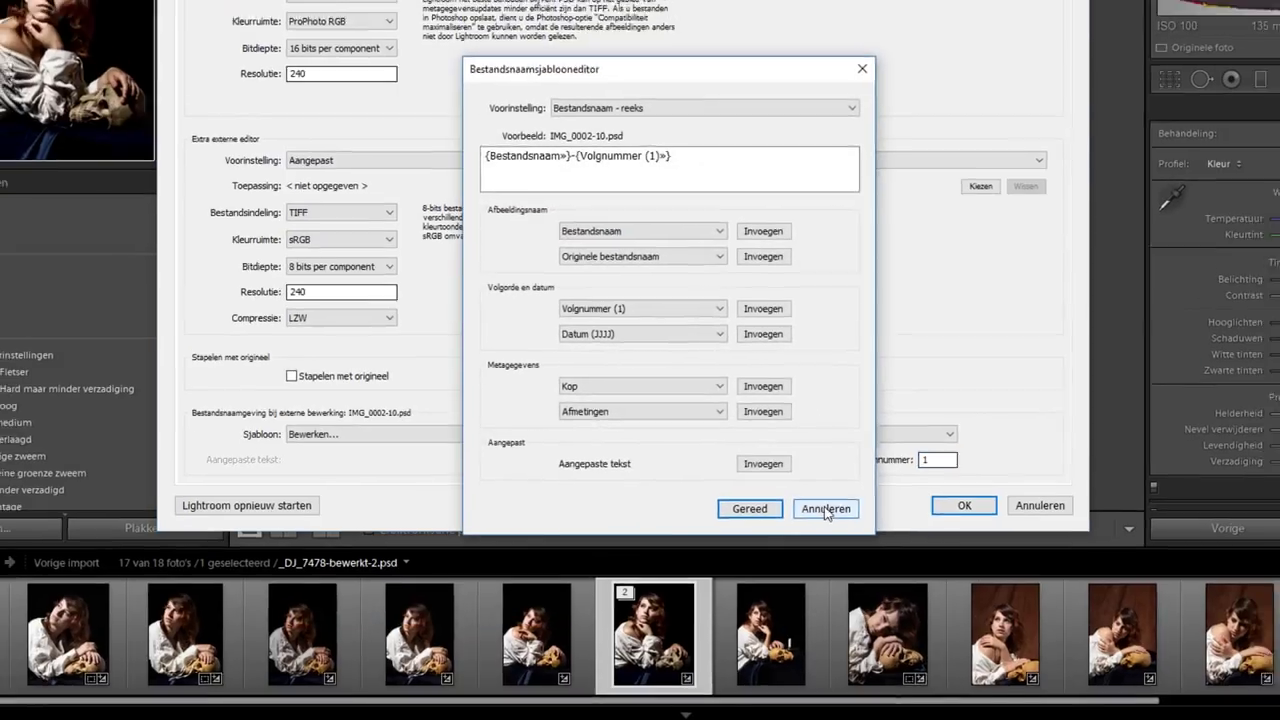
click(841, 499)
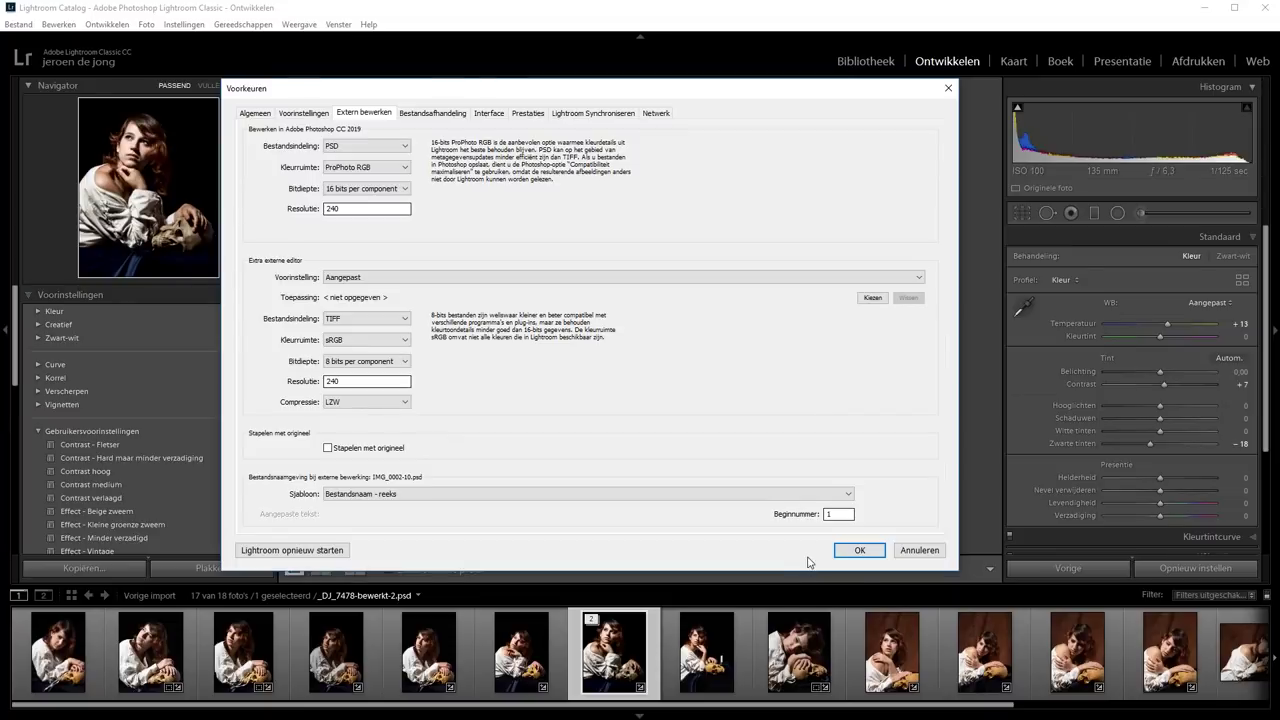
Step: Close the Voorkeuren dialog to return to the skull portrait in Develop
click(909, 548)
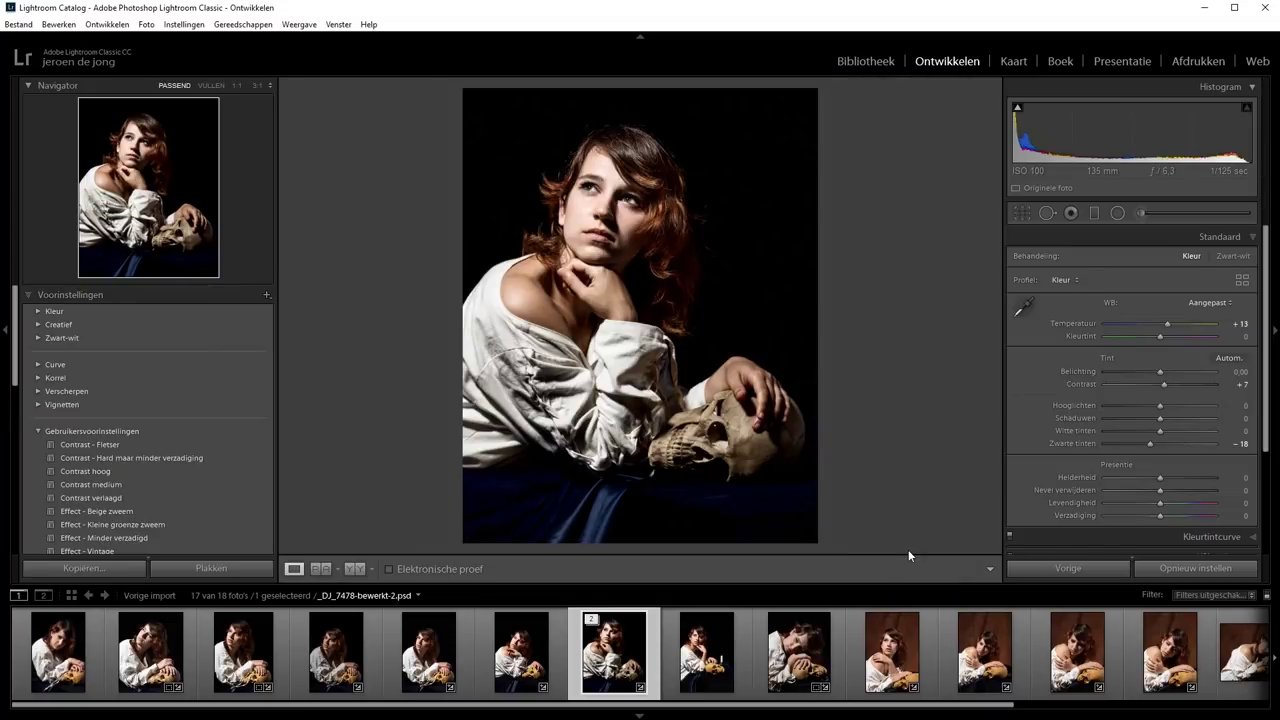